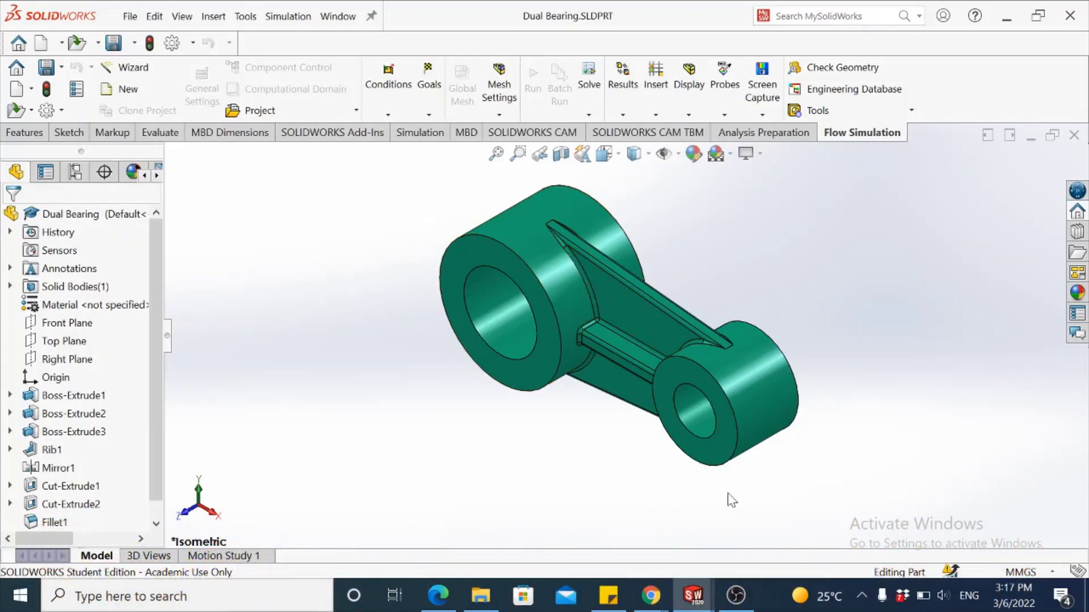
# On the support drawing, place the View Palette's Front view of Dual Bearing.SLDPRT at the sheet centre, without projections
pyautogui.moveTo(693, 594)
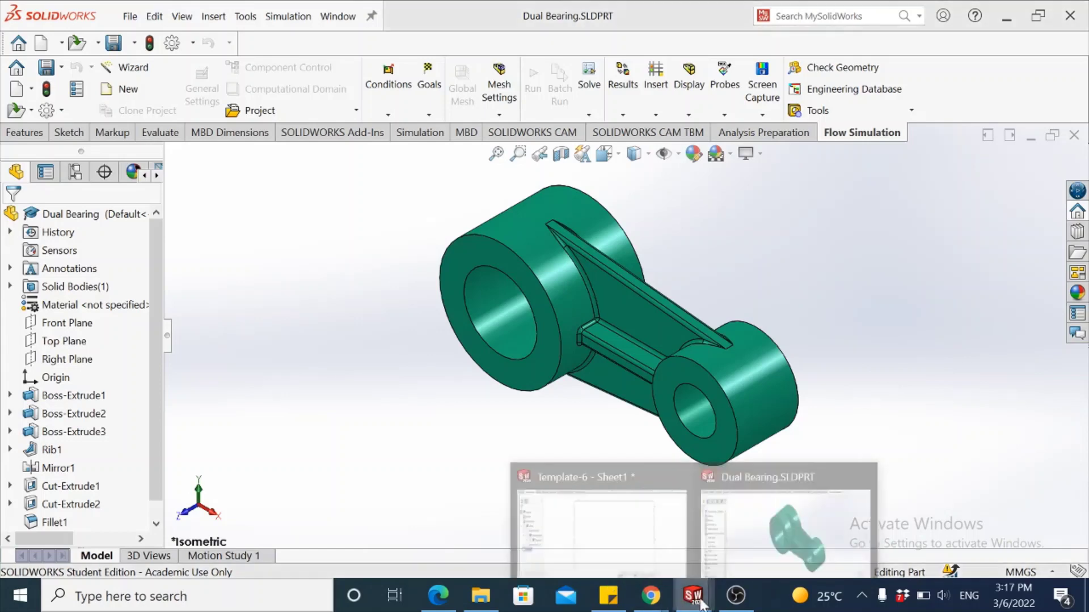
pyautogui.click(630, 513)
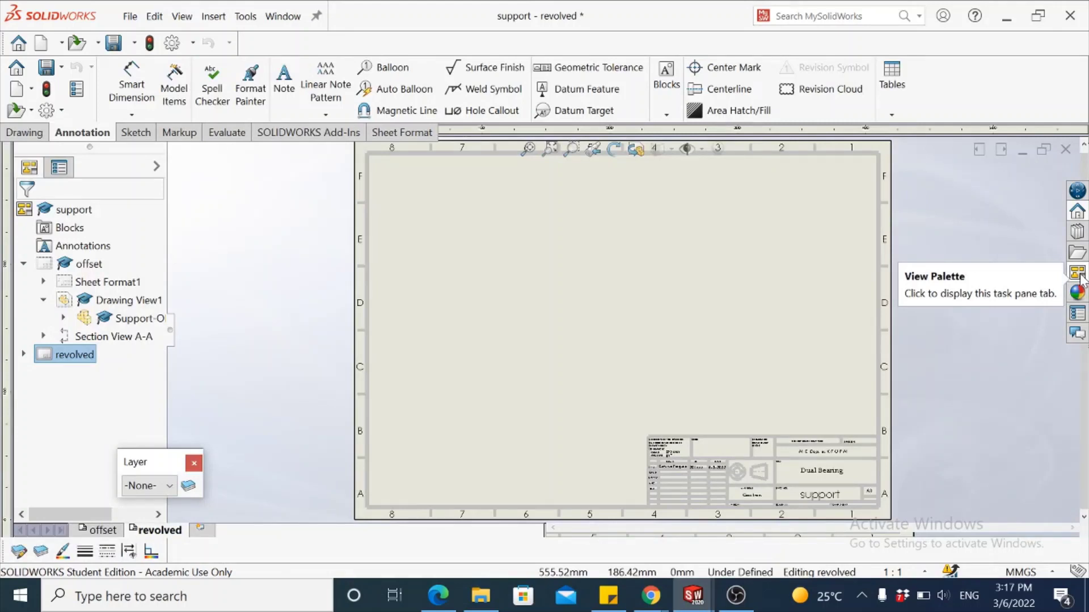
pyautogui.click(1079, 275)
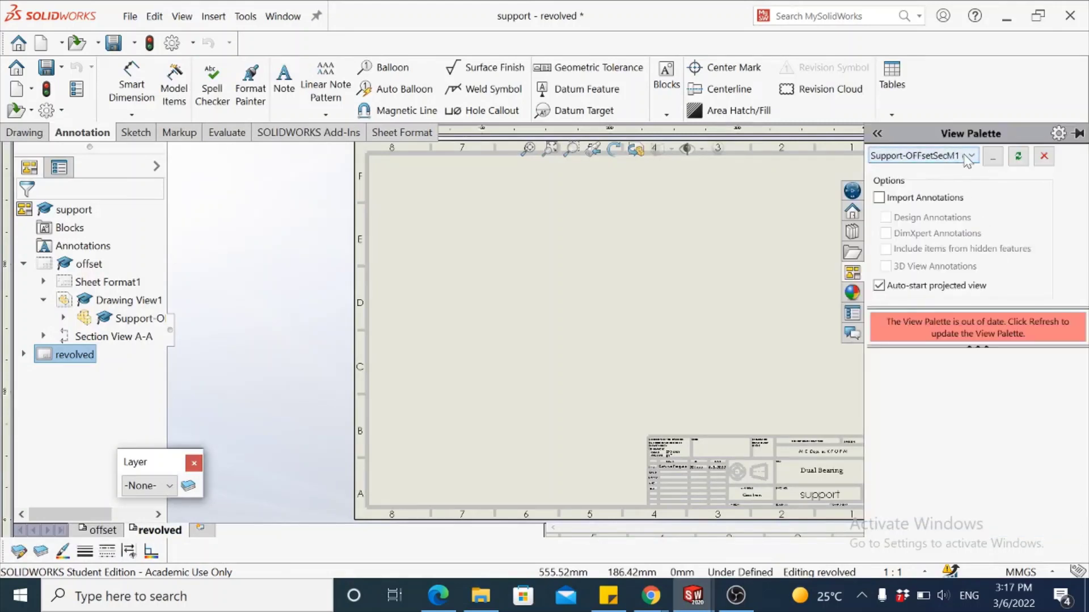
pyautogui.click(970, 156)
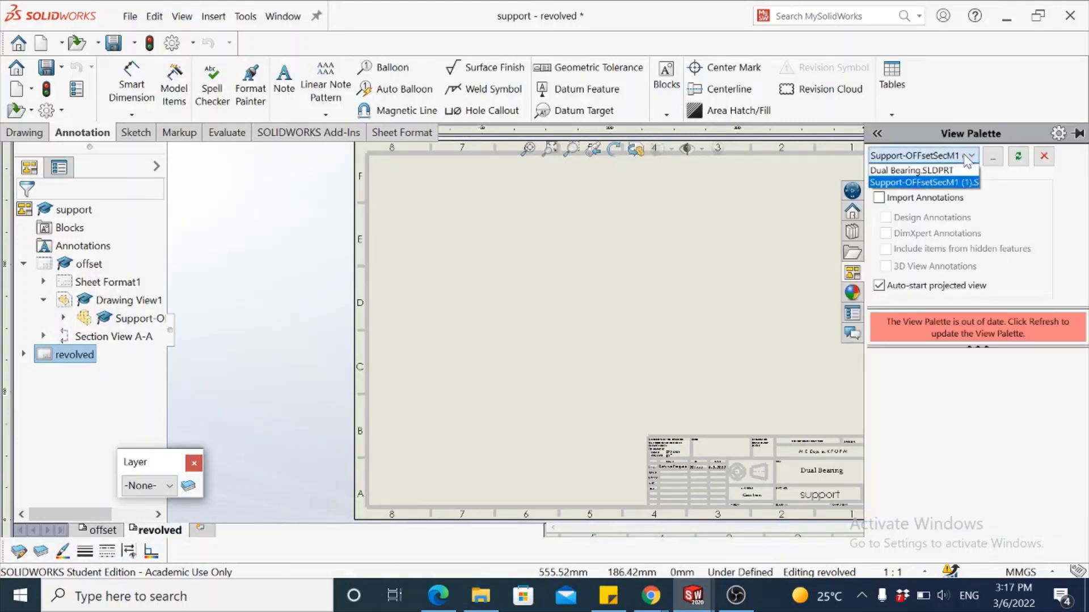
pyautogui.click(951, 172)
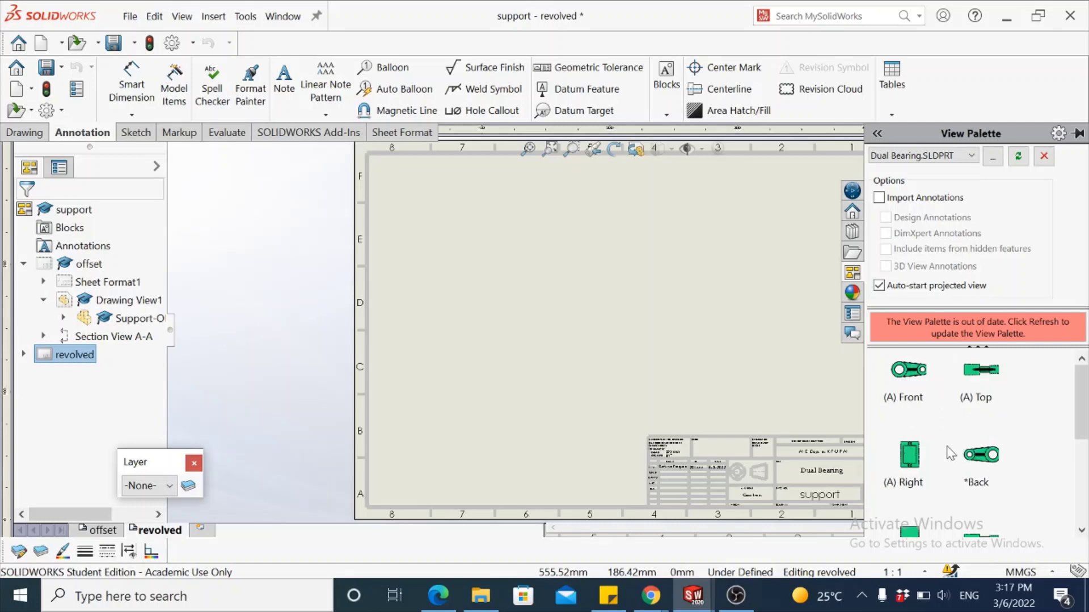
pyautogui.moveTo(917, 379); pyautogui.dragTo(580, 334)
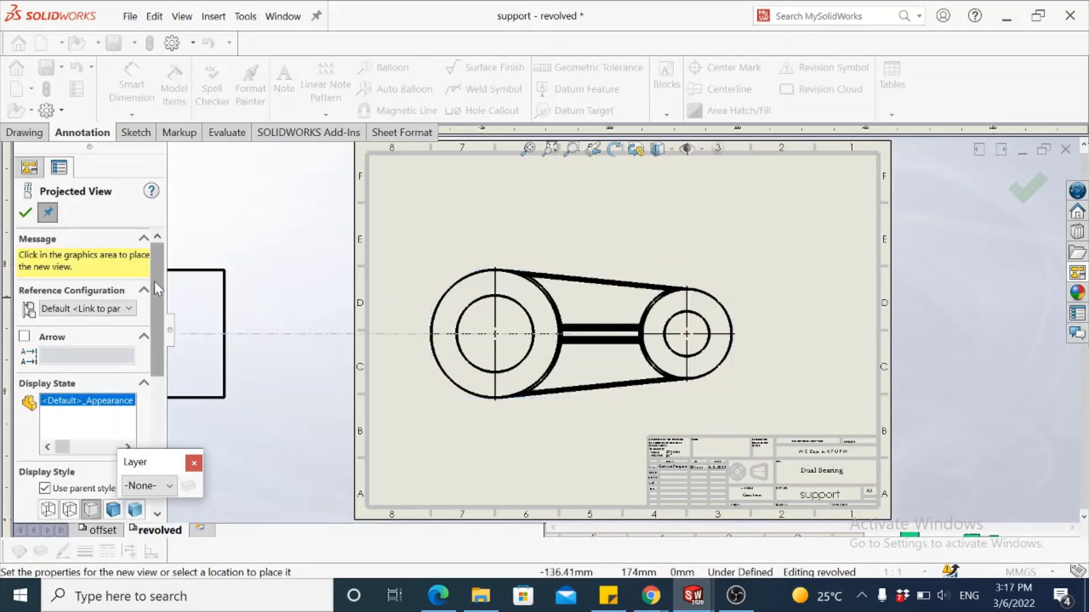
pyautogui.moveTo(154, 281); pyautogui.dragTo(154, 400)
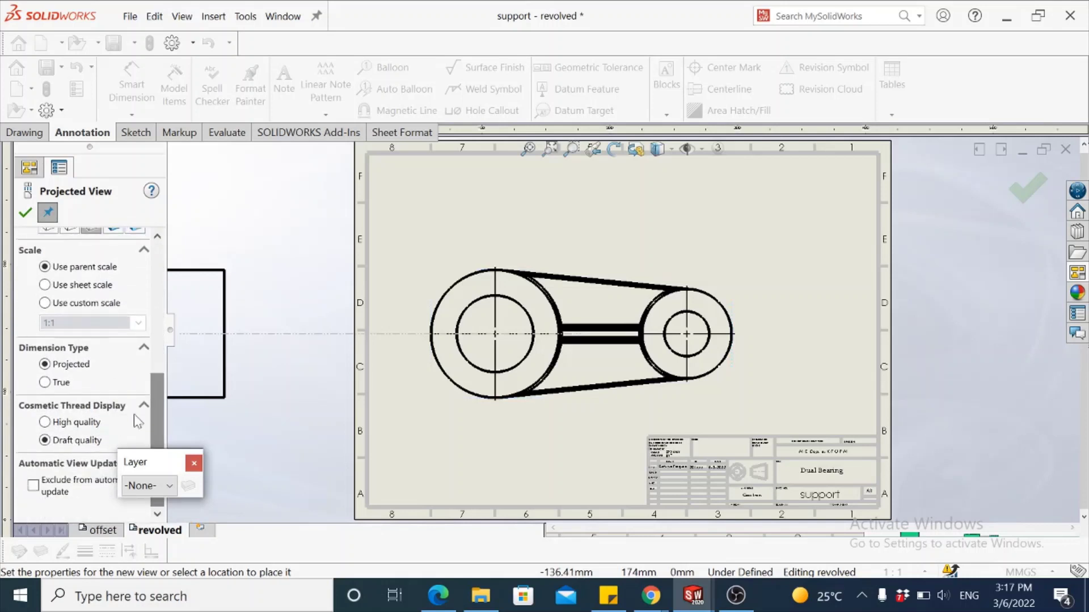
pyautogui.click(24, 212)
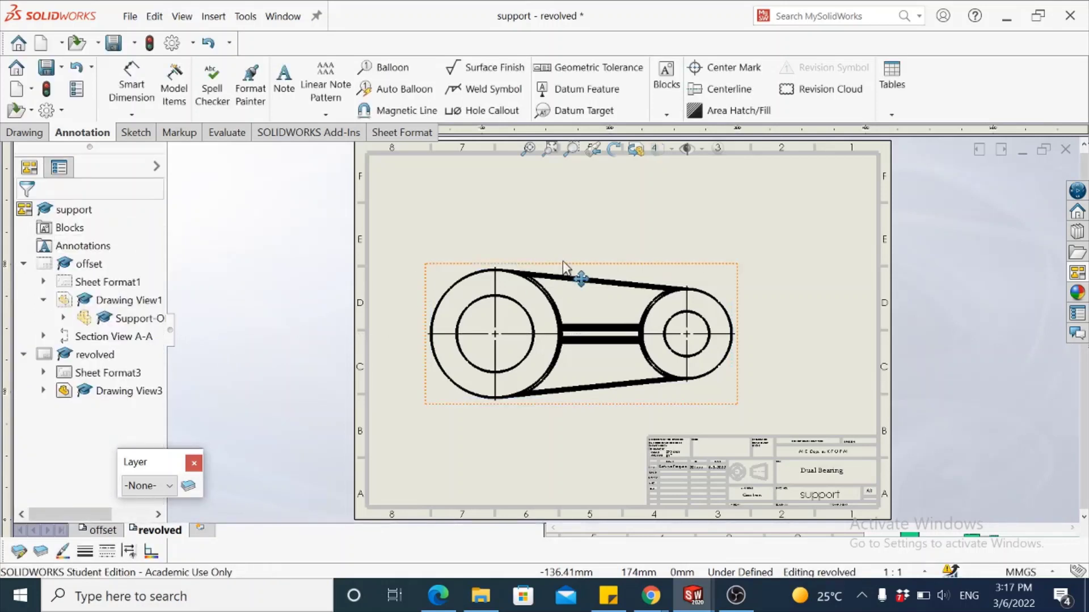
# Give Drawing View3 a custom scale of 1:1.5
pyautogui.click(570, 276)
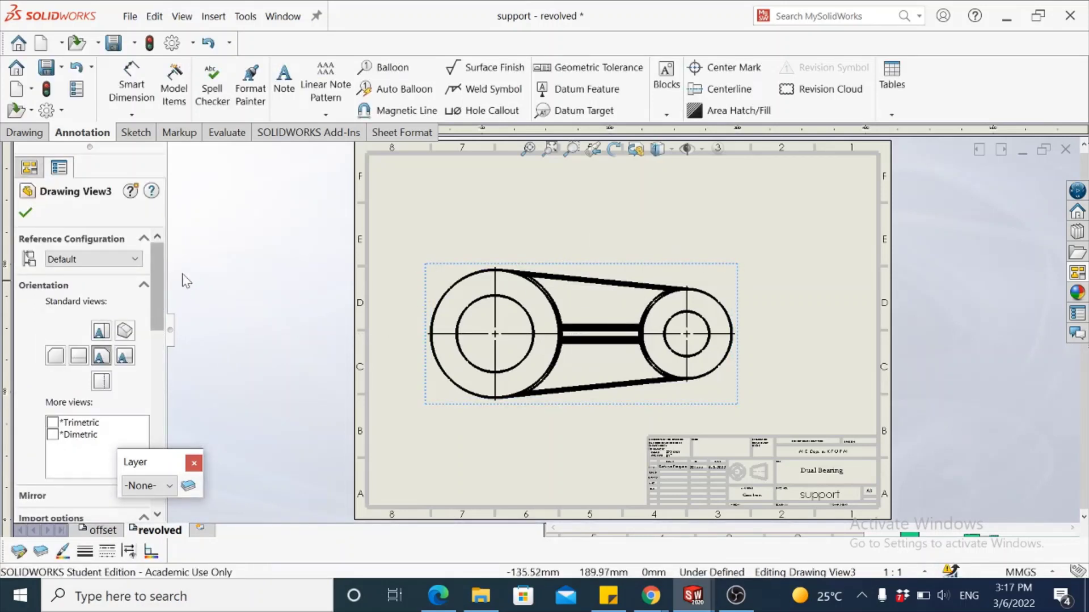
pyautogui.moveTo(164, 299); pyautogui.dragTo(162, 410)
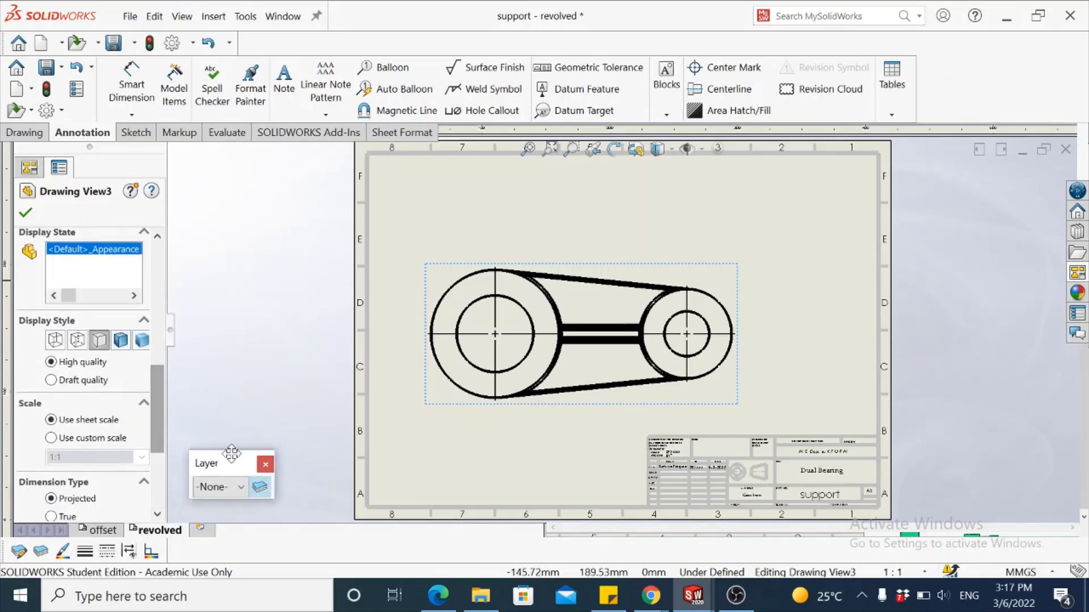
pyautogui.click(51, 439)
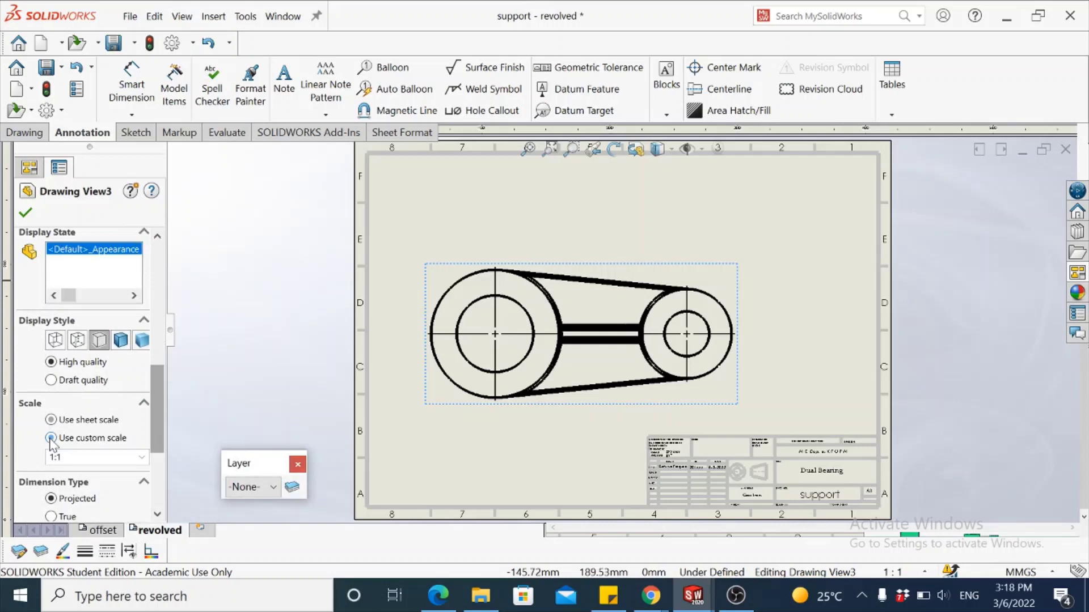
pyautogui.click(57, 457)
pyautogui.click(57, 457)
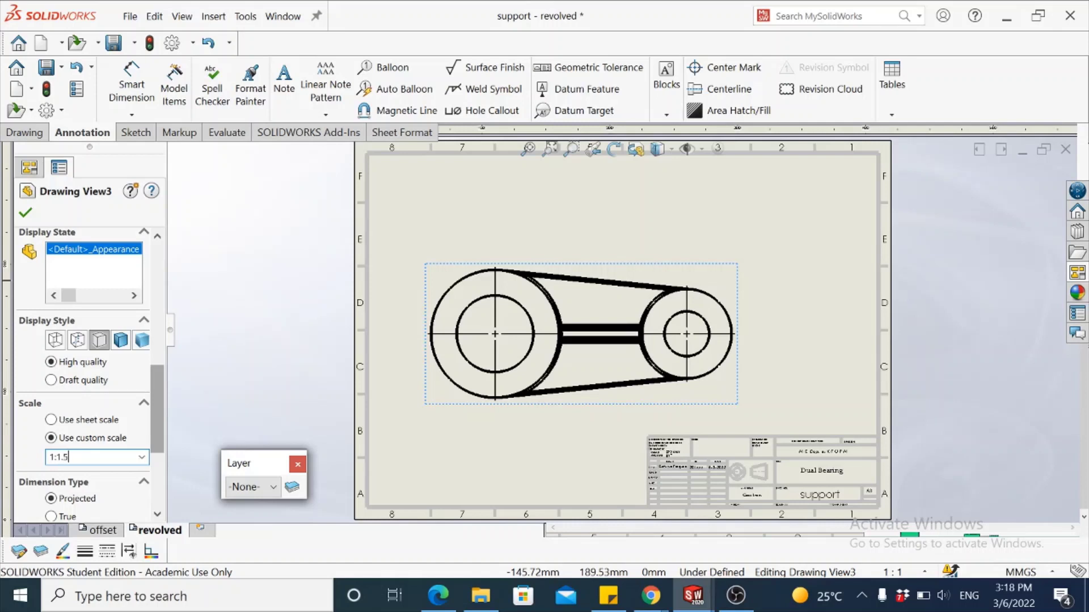
pyautogui.press('Return')
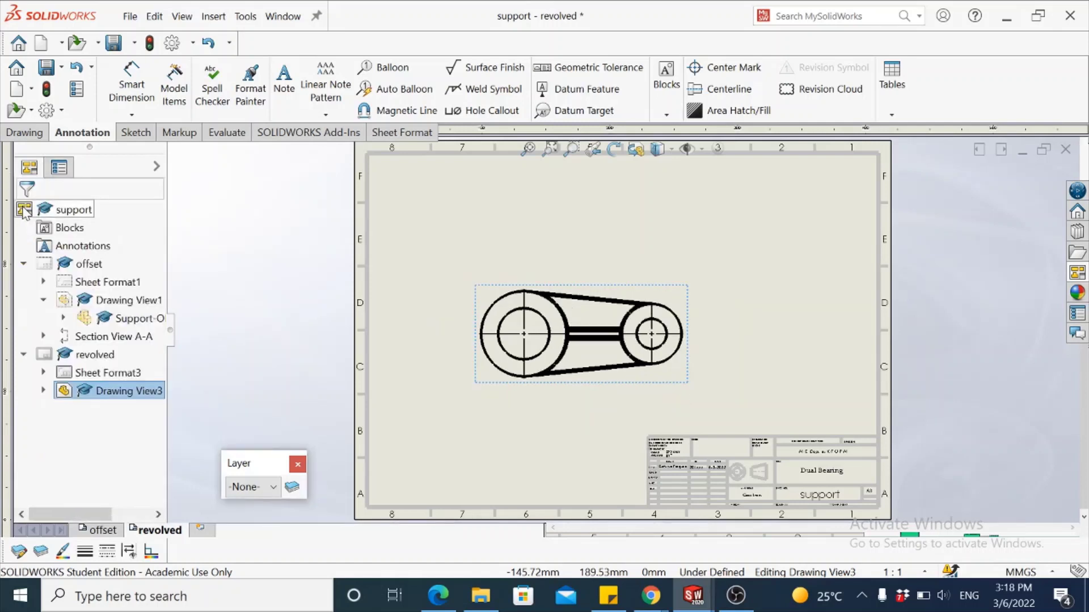
pyautogui.click(635, 251)
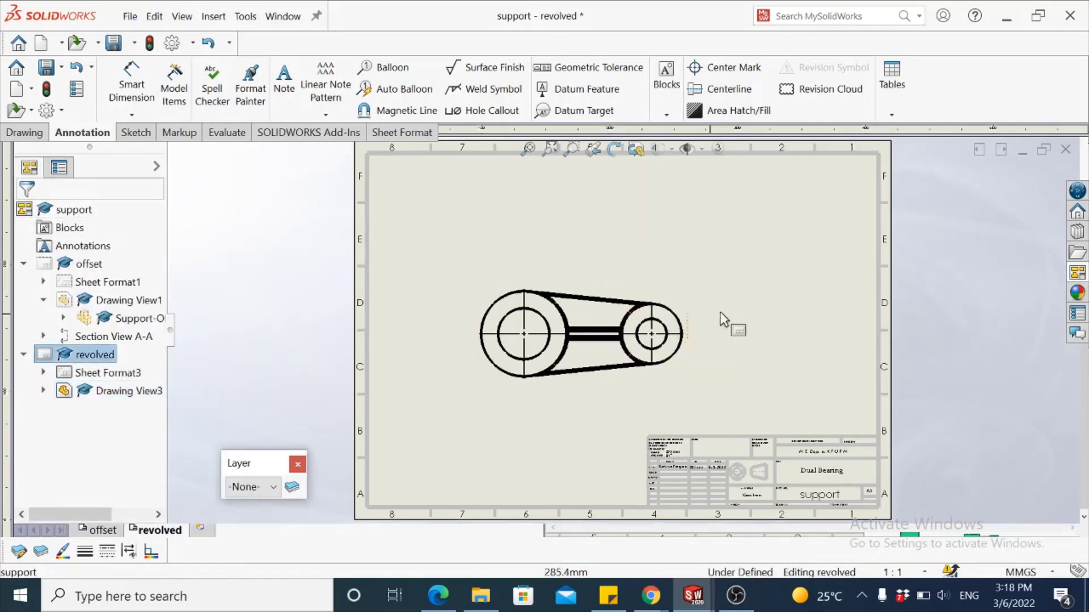
# Set the front view's tangent edges to Tangent Edges Removed and fit the sheet in the window
pyautogui.scroll(-2, 709, 345)
pyautogui.click(578, 283)
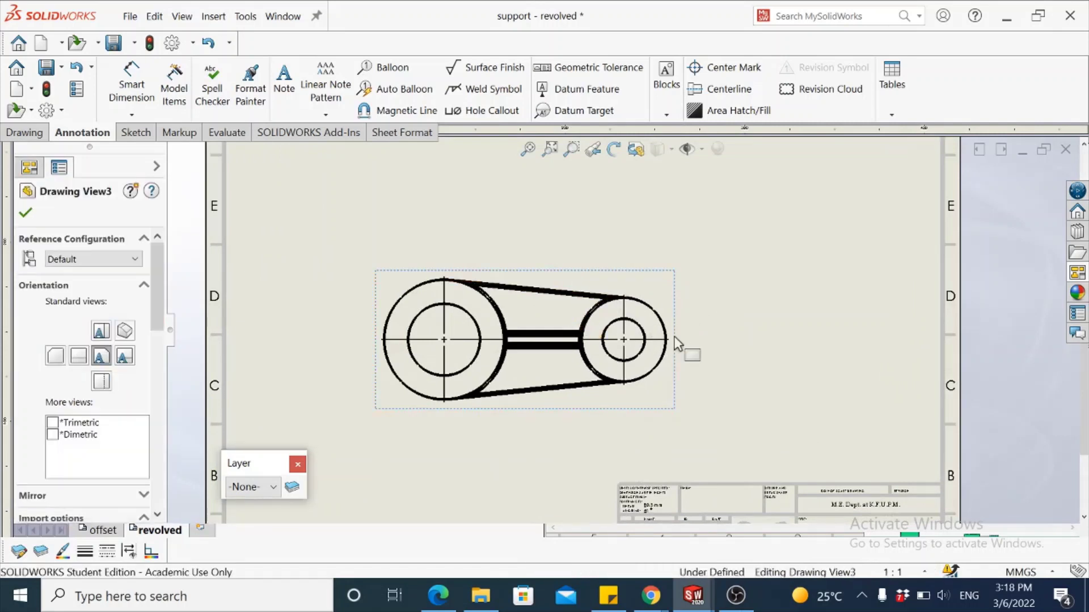
pyautogui.rightClick(578, 285)
pyautogui.moveTo(682, 295)
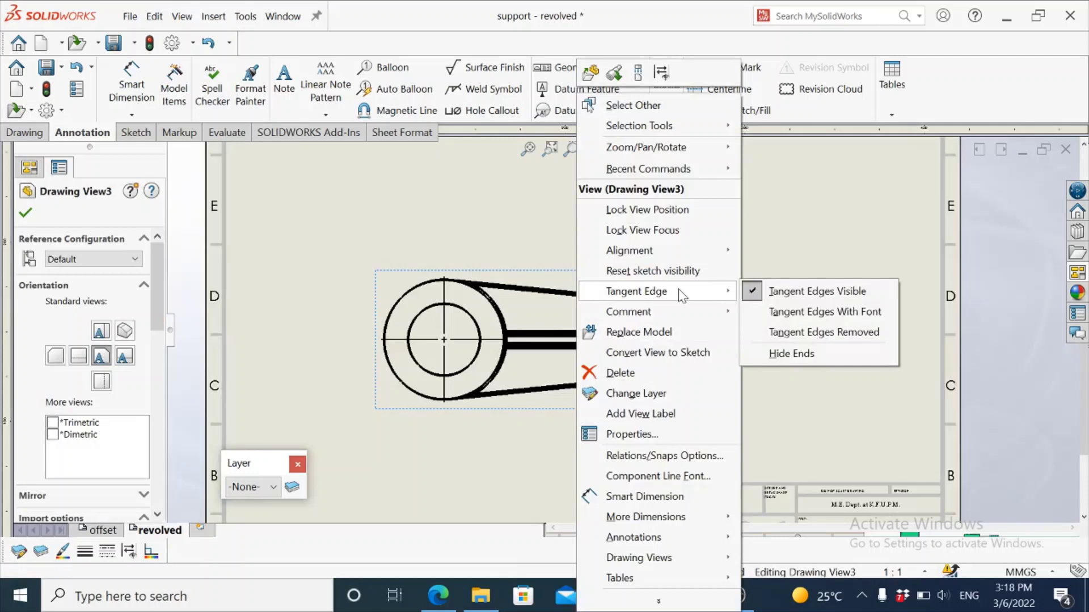
pyautogui.click(756, 334)
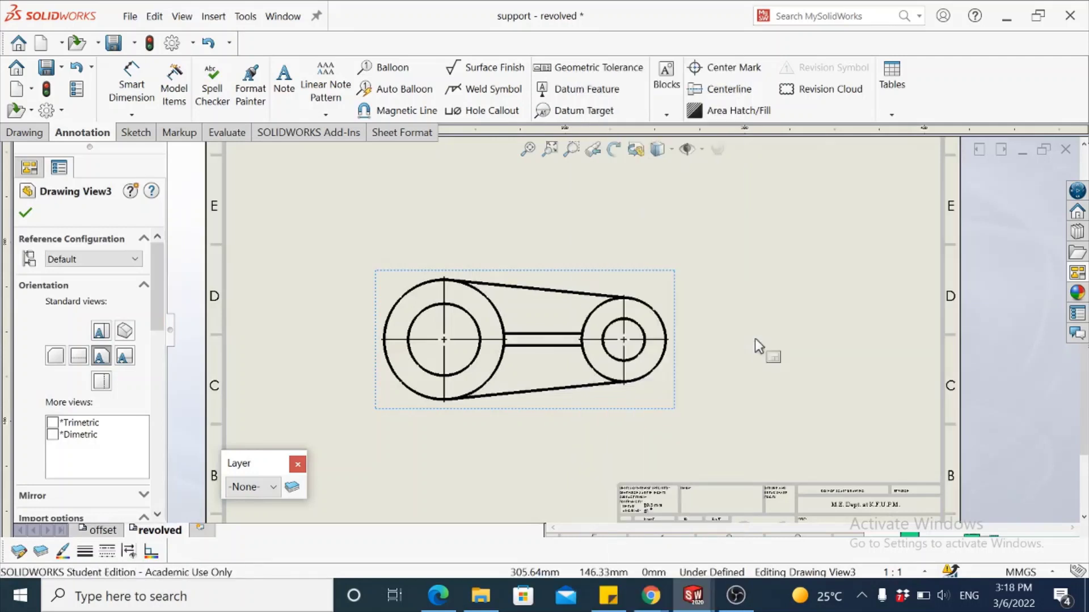
pyautogui.click(700, 236)
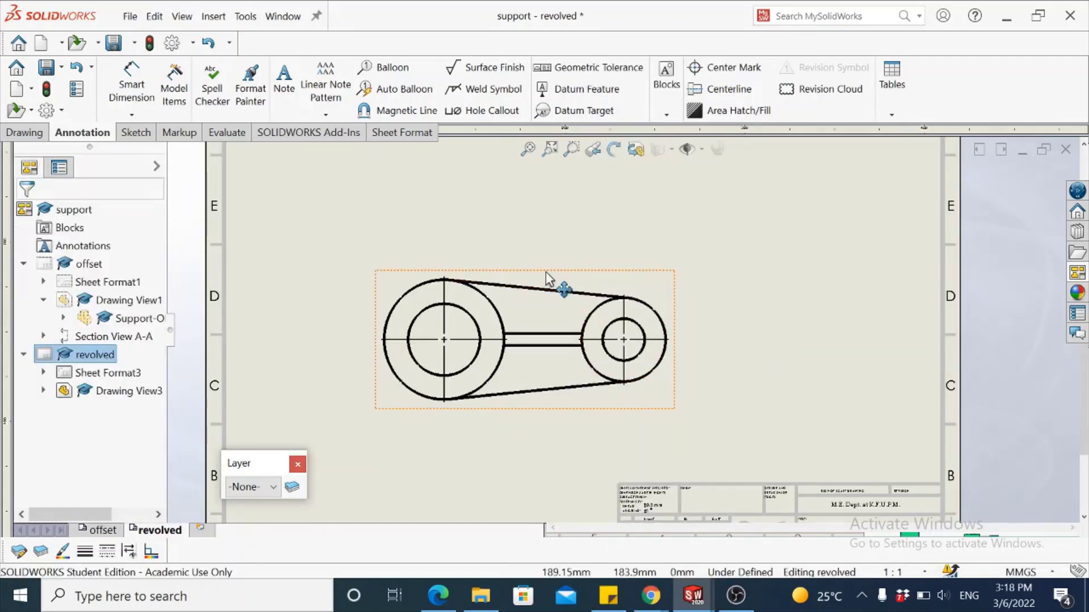
pyautogui.press('f')
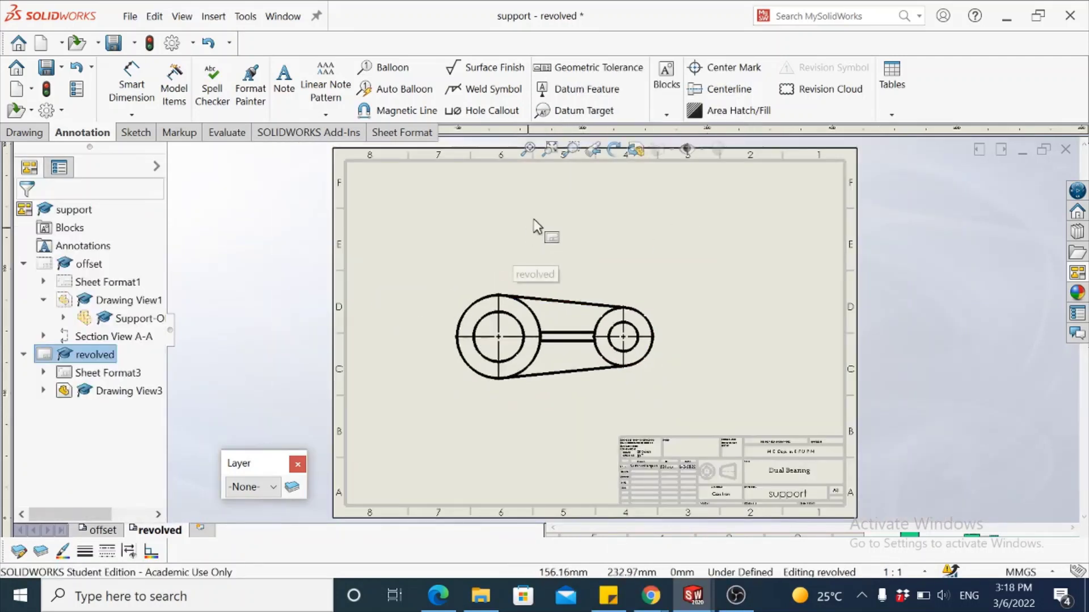
# Project a top view from the front view and place it above
pyautogui.click(25, 132)
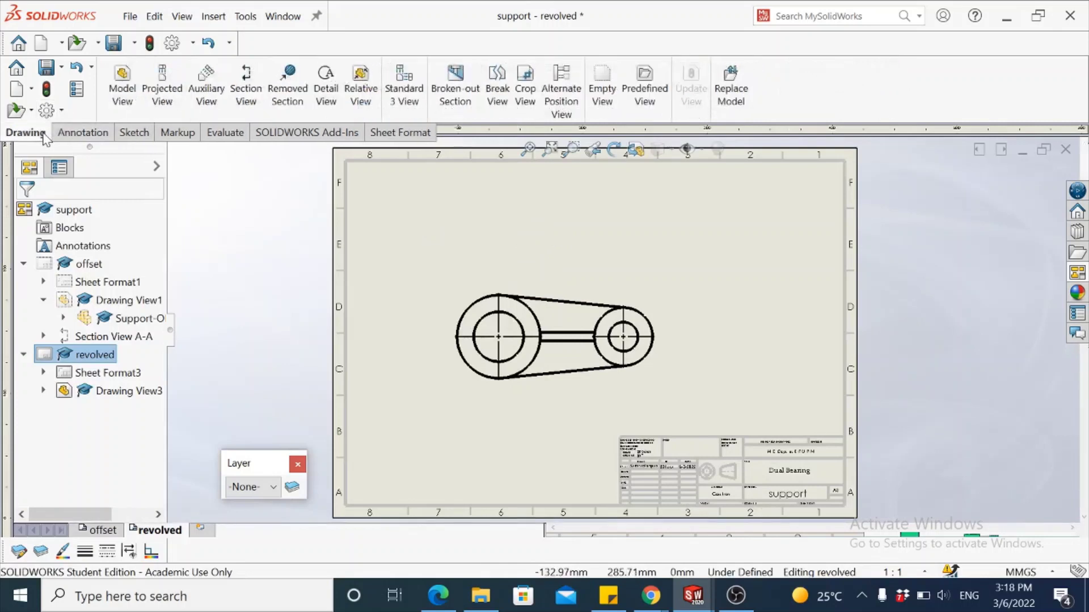
pyautogui.click(177, 86)
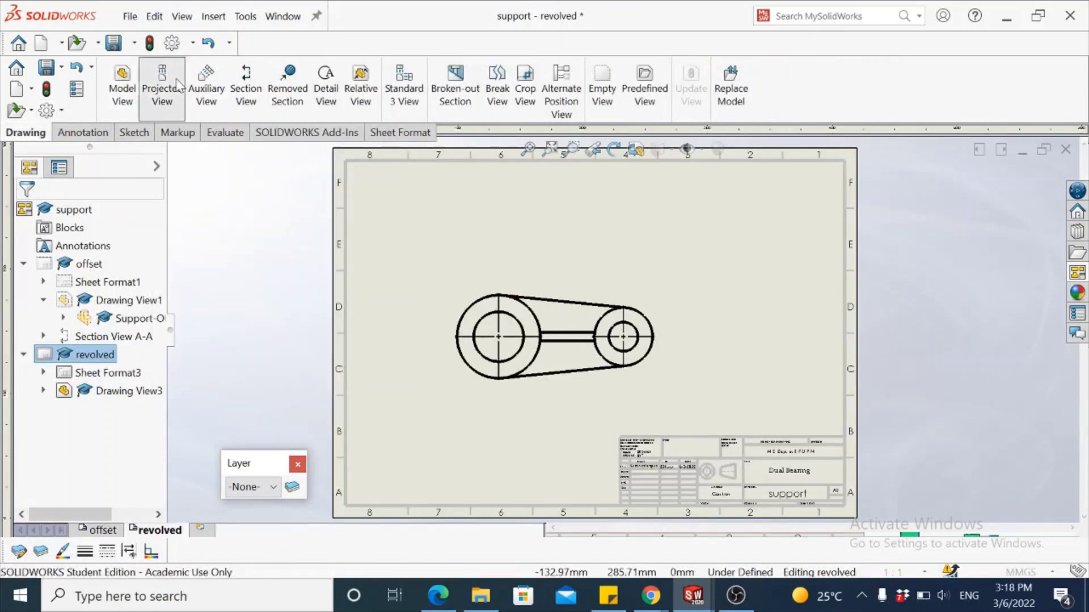
pyautogui.click(584, 304)
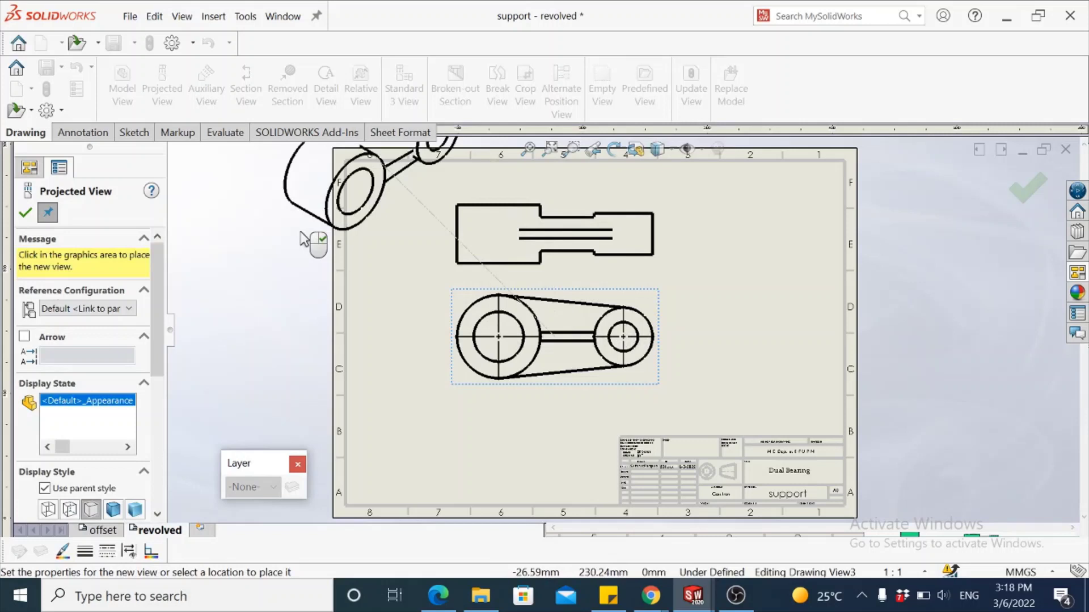
pyautogui.click(25, 213)
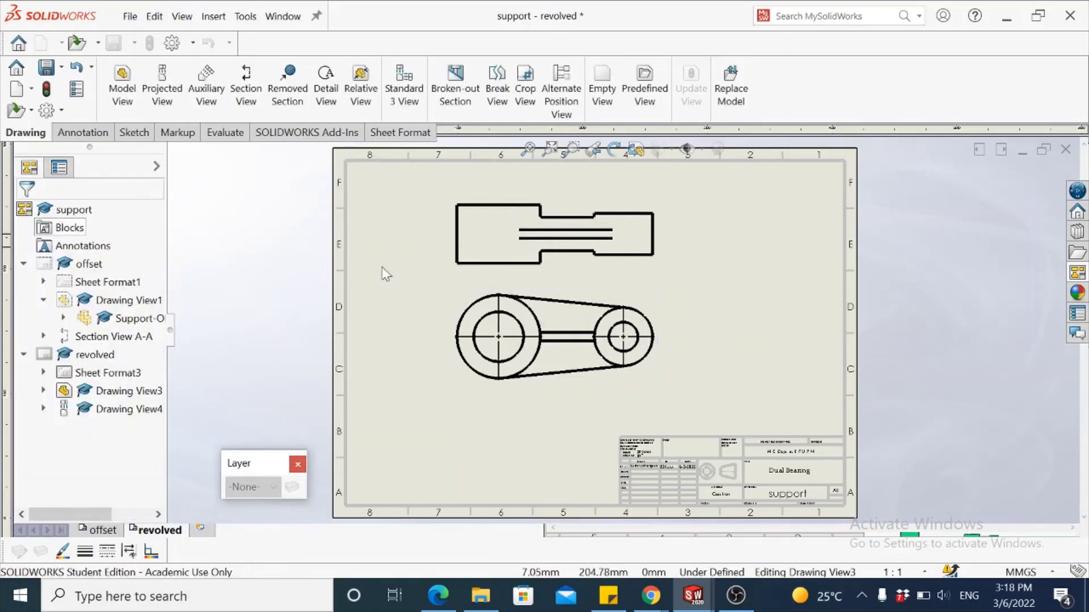
# Set the top view's display style to Hidden Lines Visible
pyautogui.click(554, 233)
pyautogui.moveTo(158, 301); pyautogui.dragTo(155, 369)
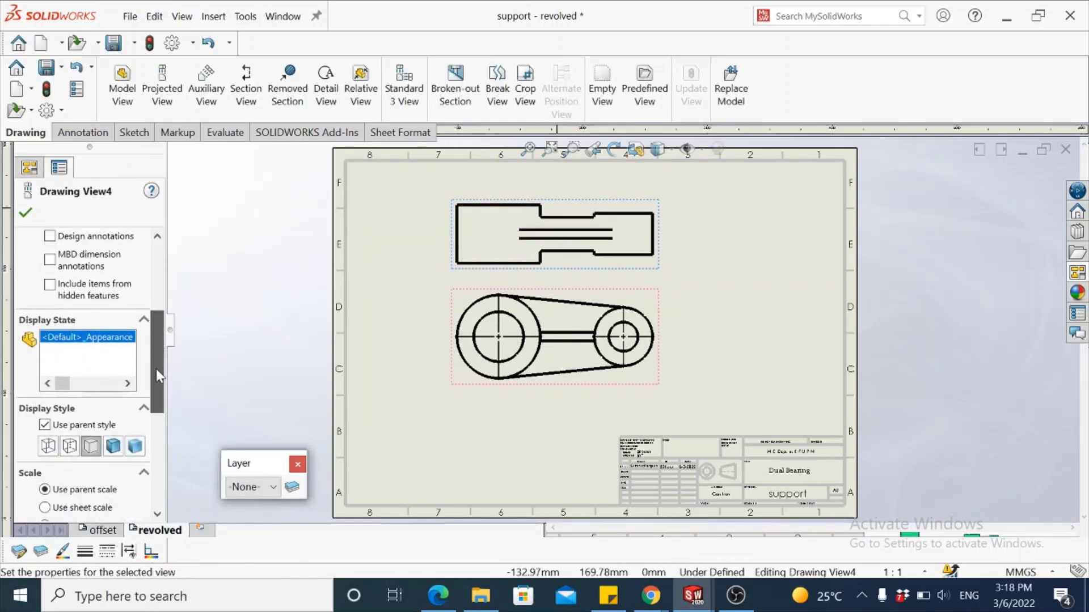
pyautogui.click(69, 447)
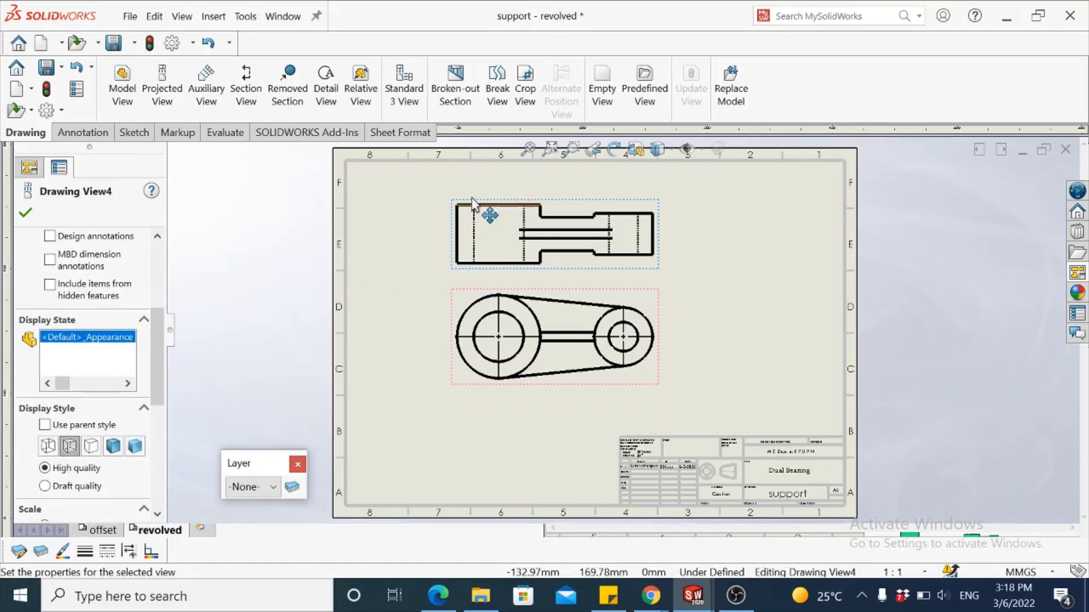
pyautogui.click(25, 213)
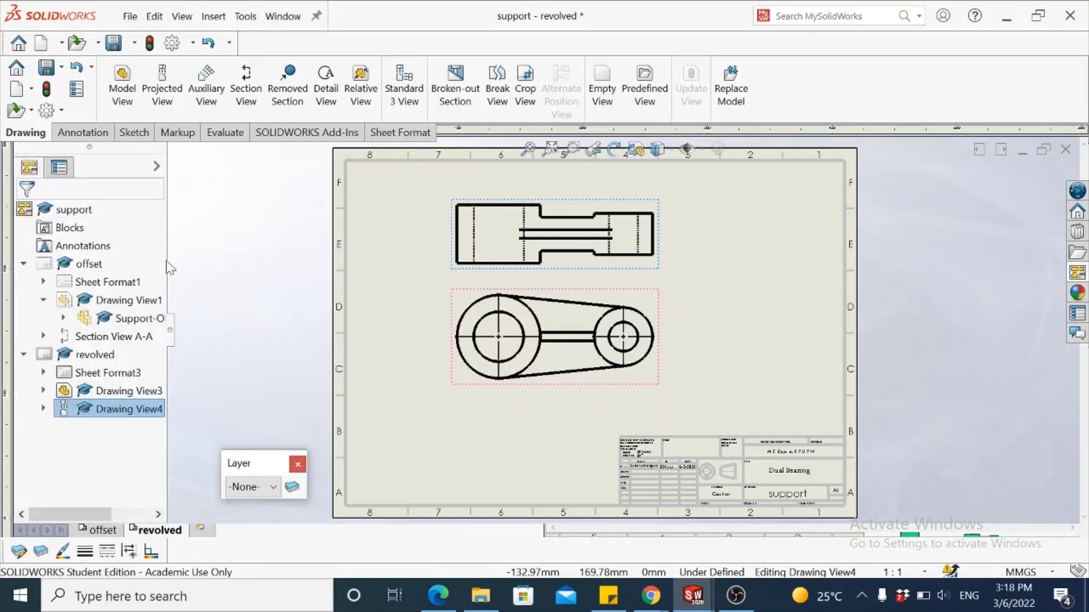
pyautogui.click(694, 361)
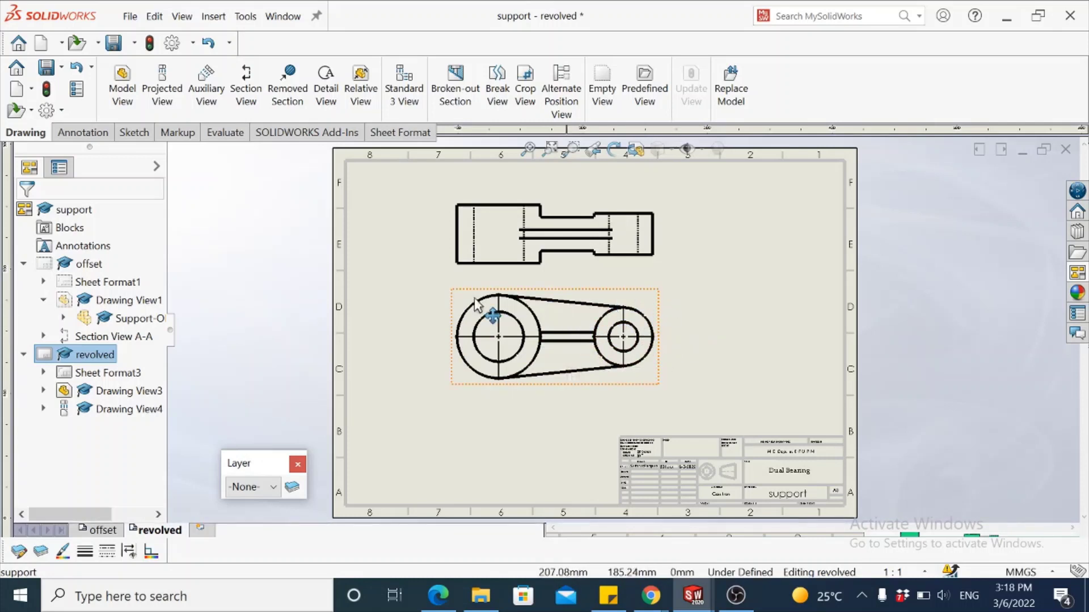
# Cut vertical section C-C through the web's midpoint, keeping the Section Scope with no excluded ribs
pyautogui.click(244, 96)
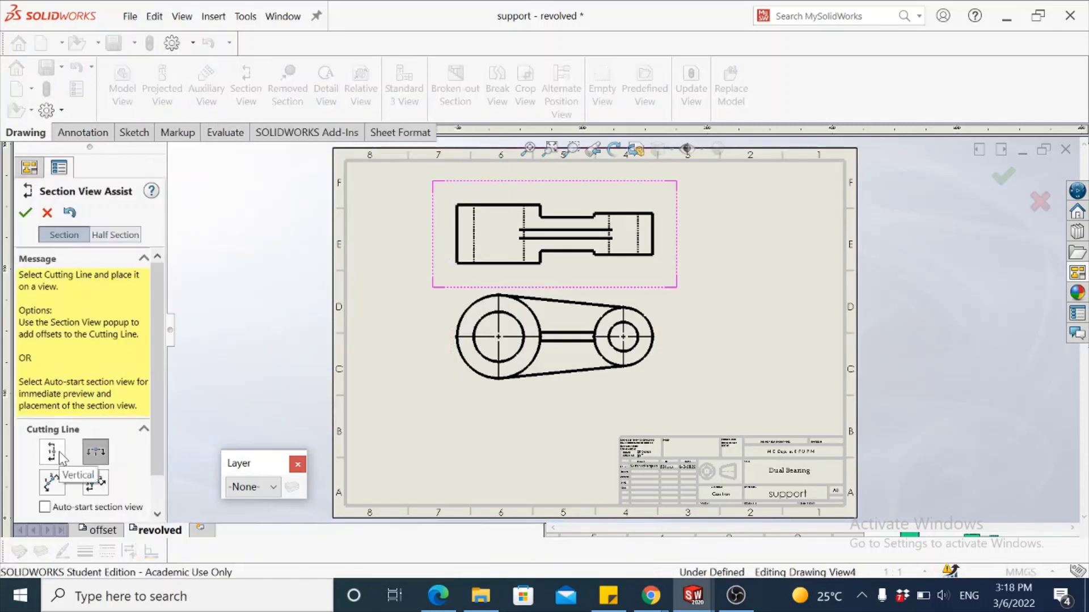
pyautogui.click(59, 451)
pyautogui.scroll(-2, 564, 340)
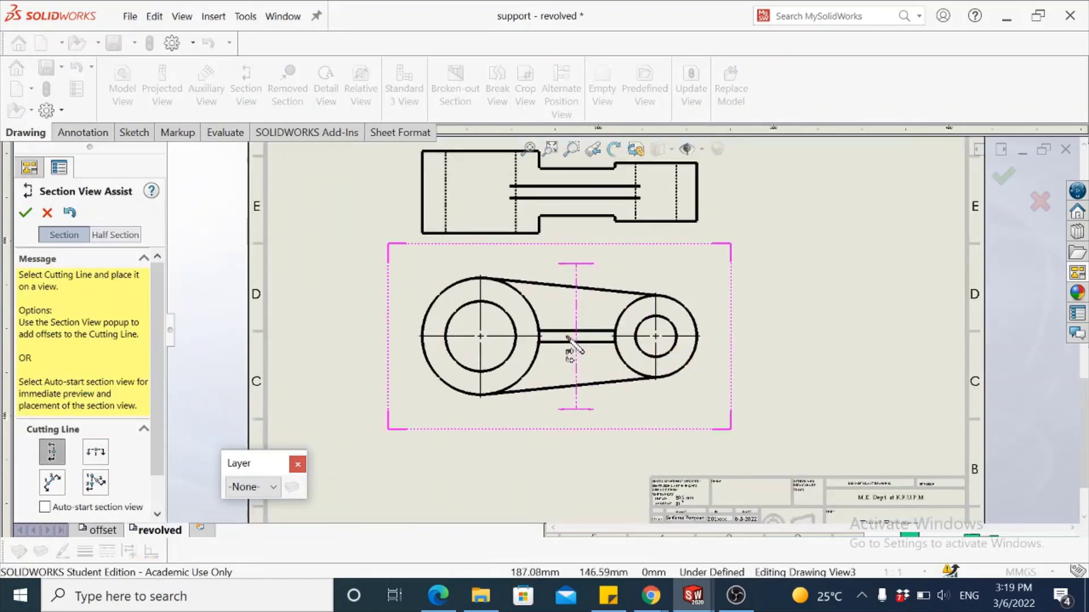
pyautogui.scroll(-2, 583, 340)
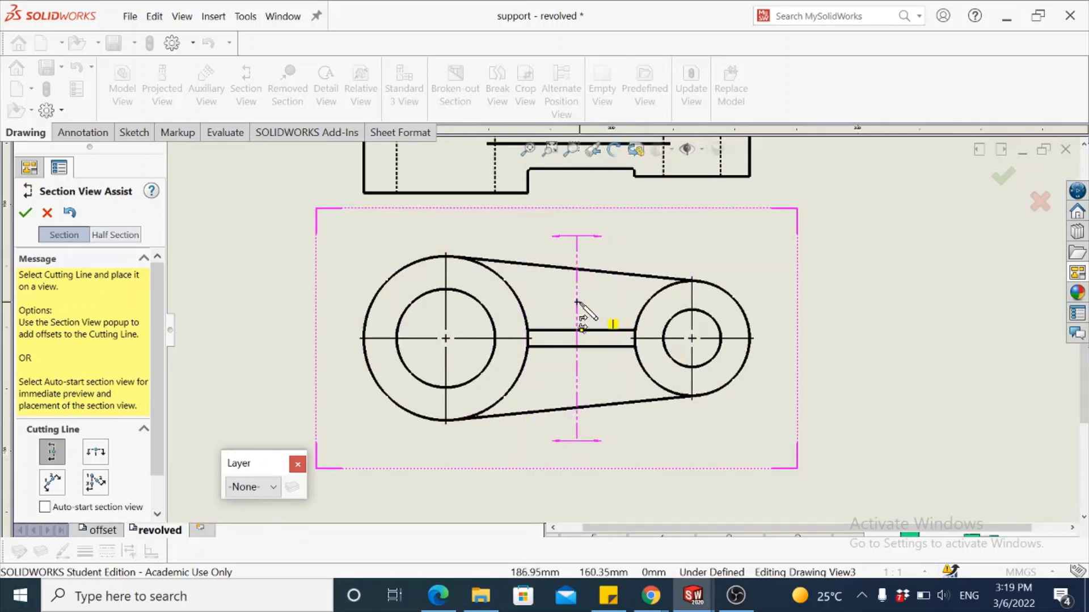
pyautogui.click(583, 309)
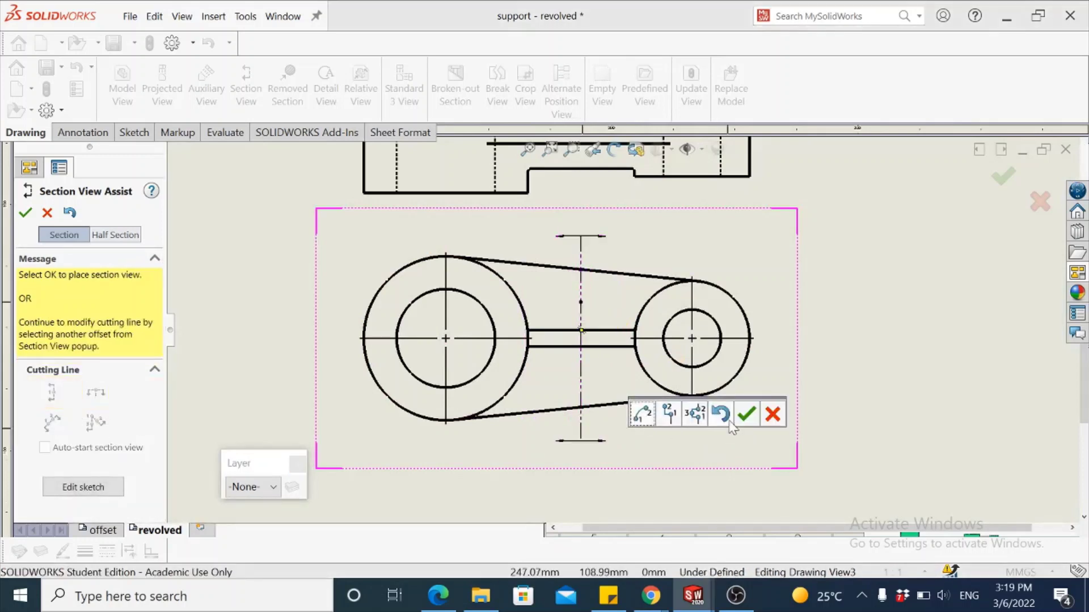
pyautogui.click(746, 415)
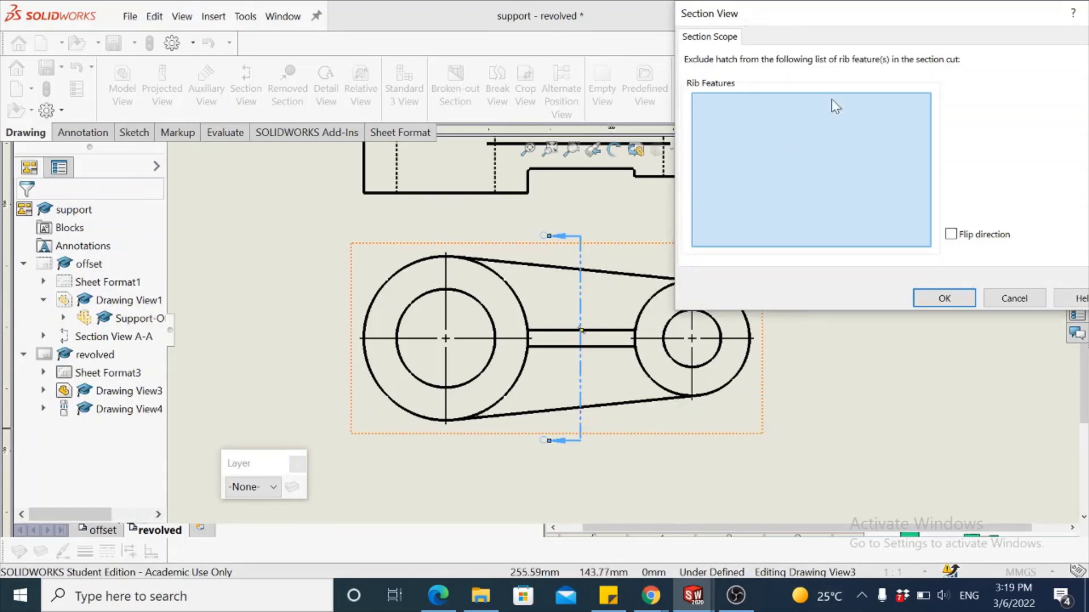
pyautogui.moveTo(825, 21); pyautogui.dragTo(771, 72)
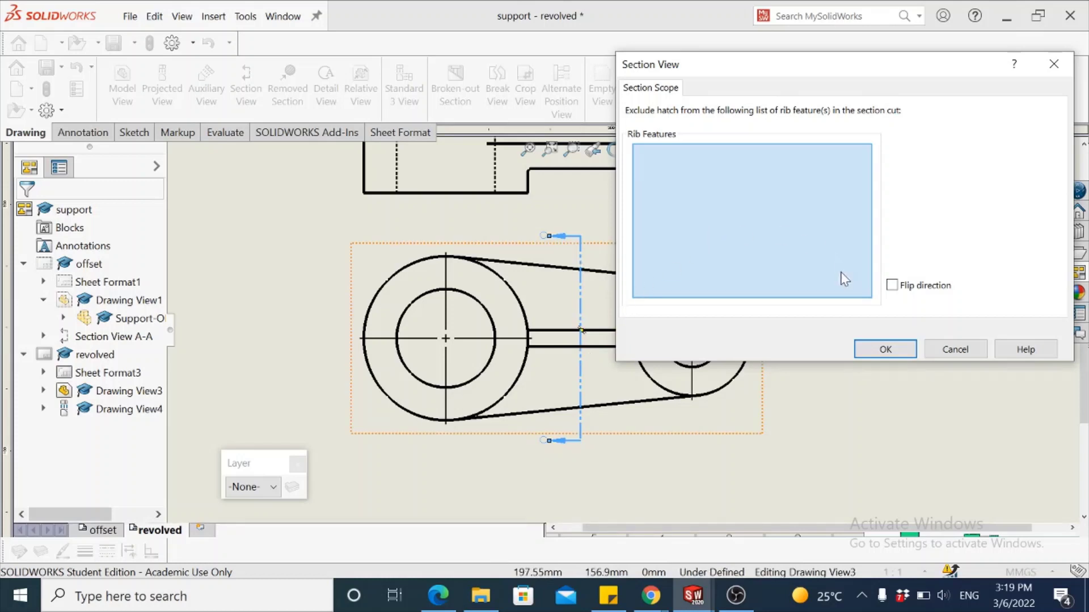
pyautogui.click(877, 348)
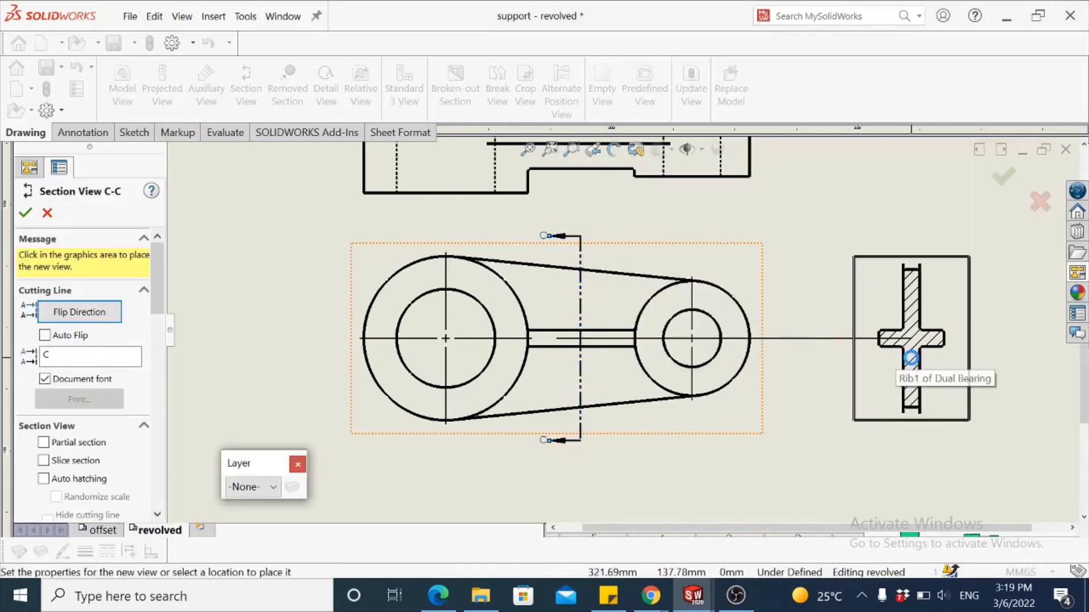
# Place Section C-C right of the front view, flipped and set to Slice section, then nudge it left
pyautogui.click(926, 368)
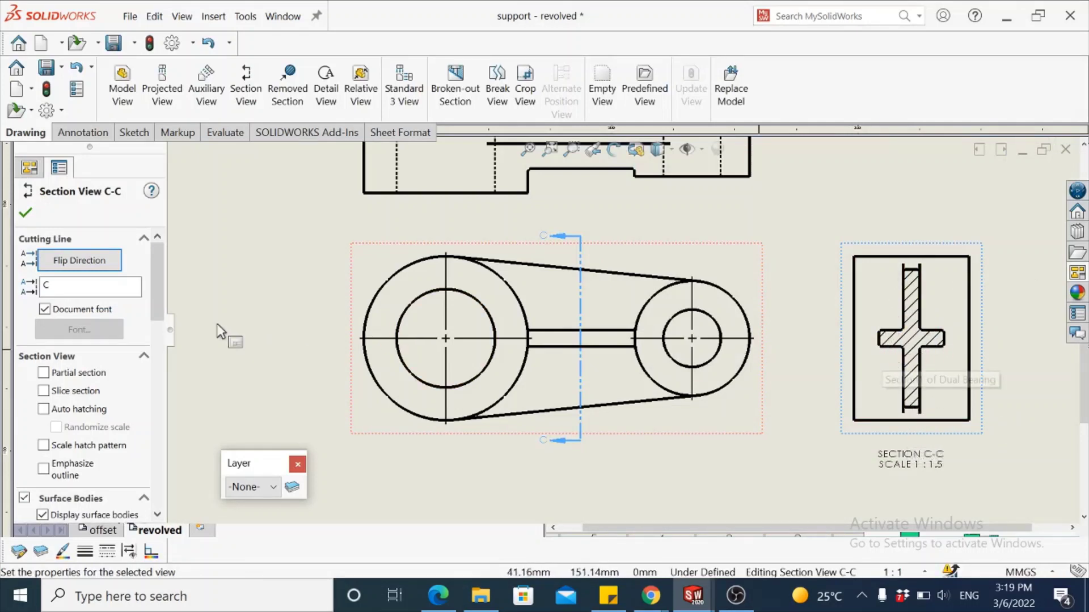
pyautogui.click(64, 266)
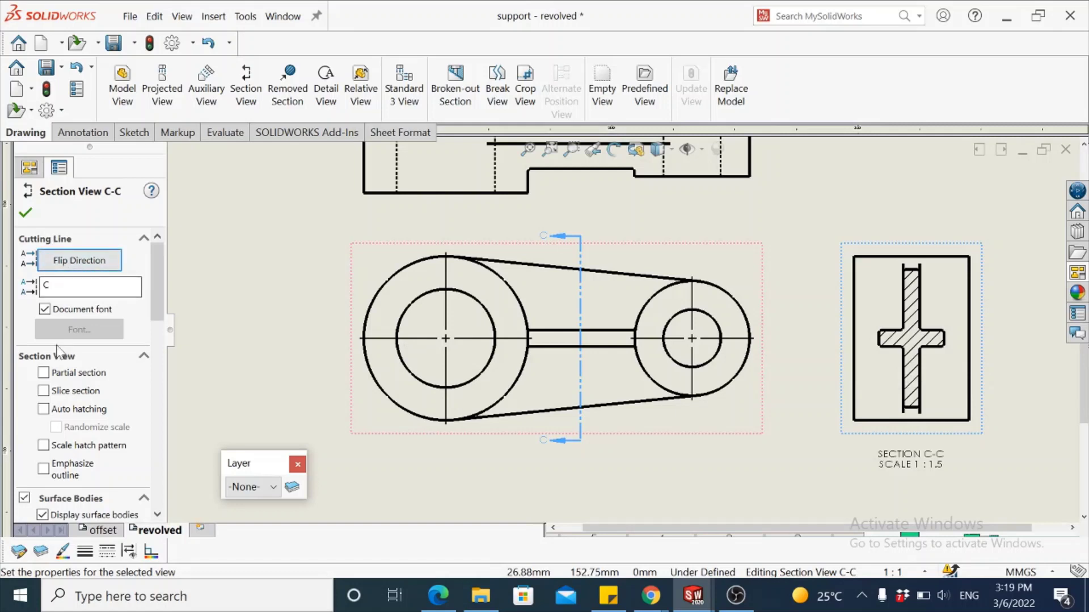
pyautogui.click(43, 392)
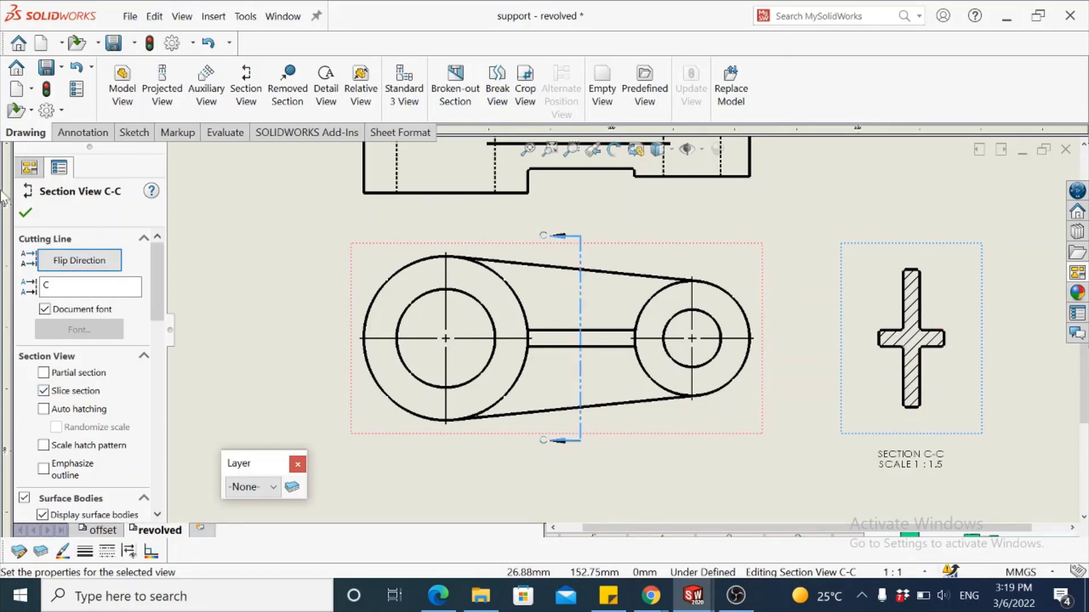
pyautogui.click(25, 213)
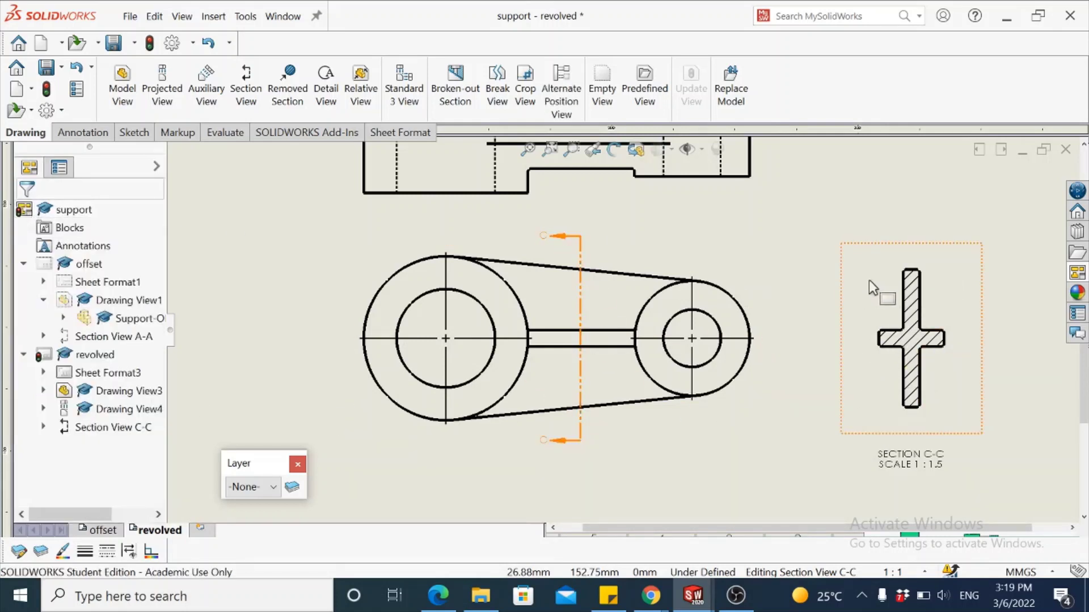
pyautogui.moveTo(888, 250)
pyautogui.mouseDown()
pyautogui.moveTo(629, 251)
pyautogui.moveTo(872, 250)
pyautogui.mouseUp()
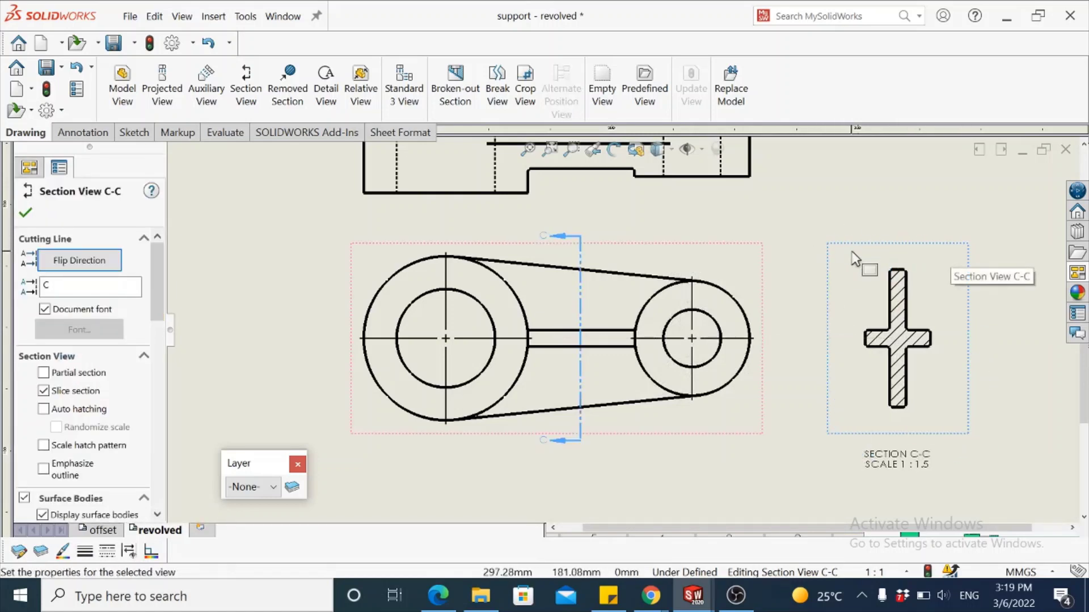
pyautogui.moveTo(860, 243); pyautogui.dragTo(534, 255)
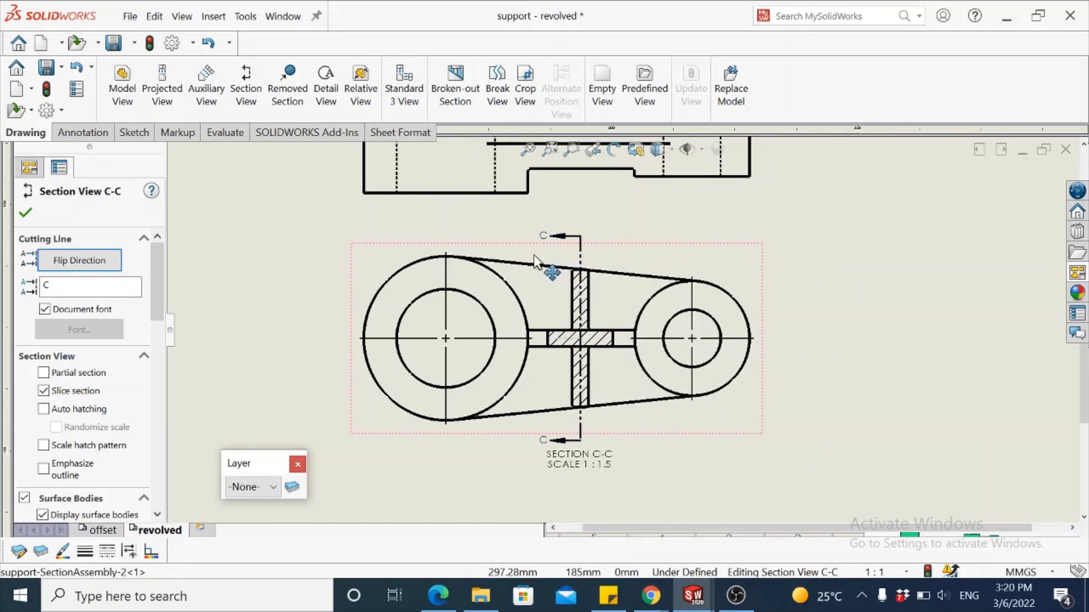
pyautogui.click(846, 456)
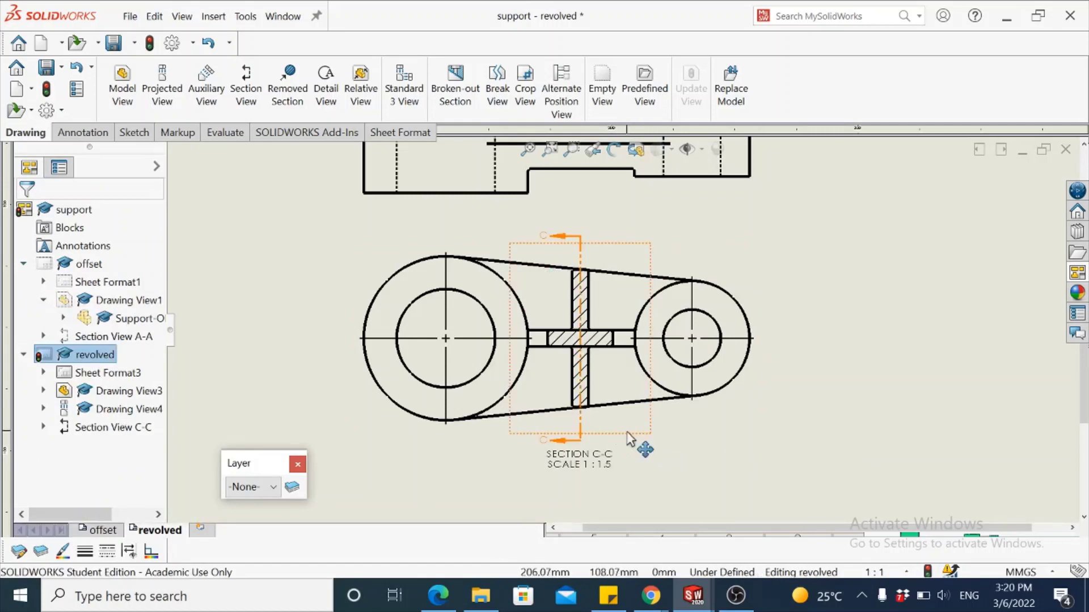
pyautogui.moveTo(639, 444); pyautogui.dragTo(933, 451)
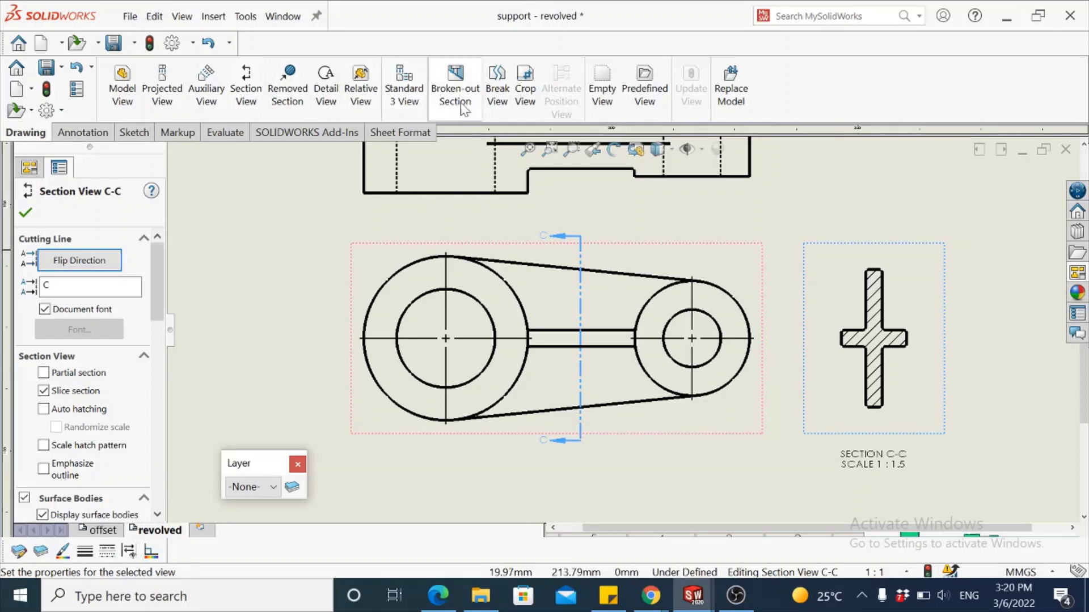
pyautogui.click(494, 101)
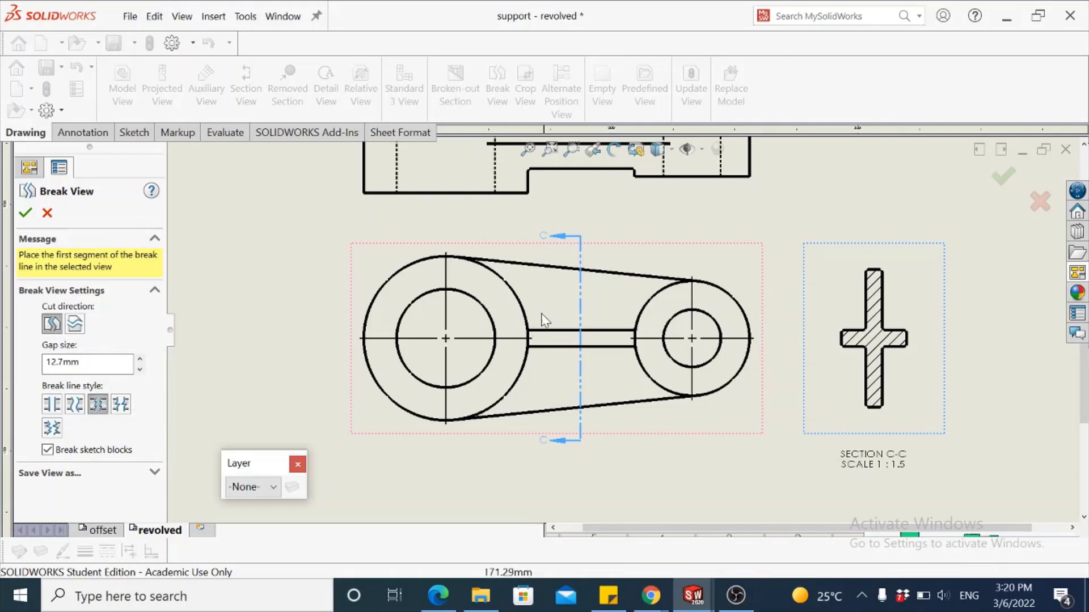
pyautogui.click(506, 250)
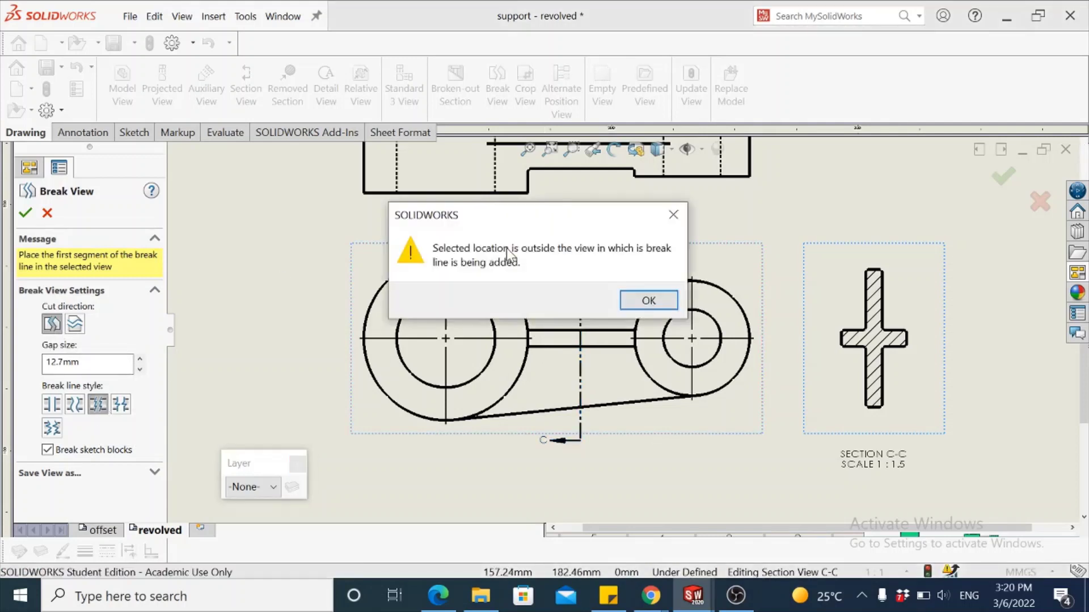
pyautogui.click(648, 303)
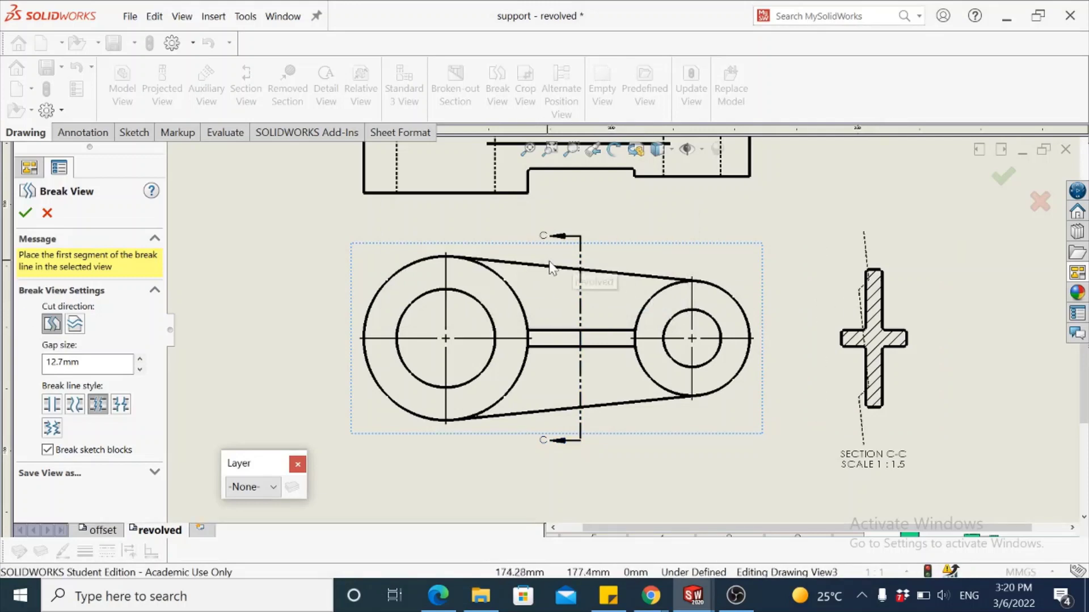
pyautogui.click(47, 212)
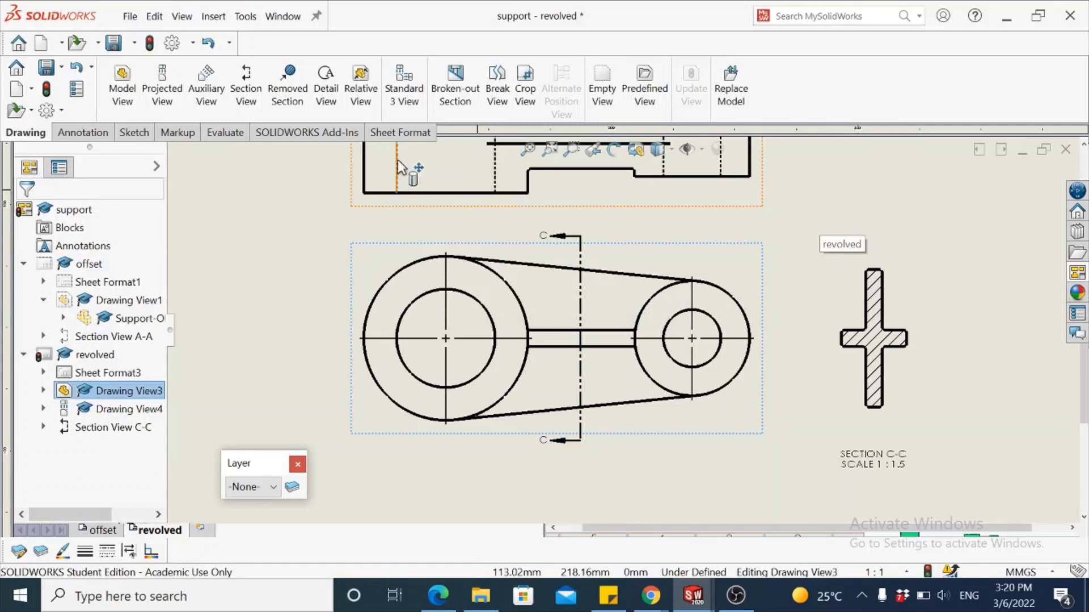
# Add two break lines across the front view's web with a 25mm gap size
pyautogui.click(497, 102)
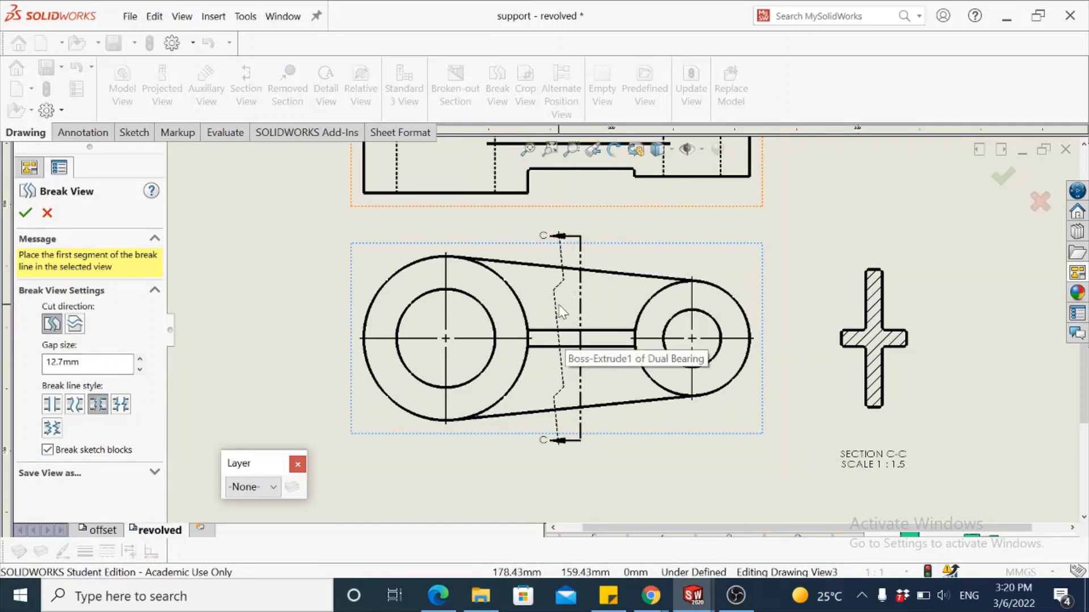
pyautogui.click(560, 311)
pyautogui.click(610, 316)
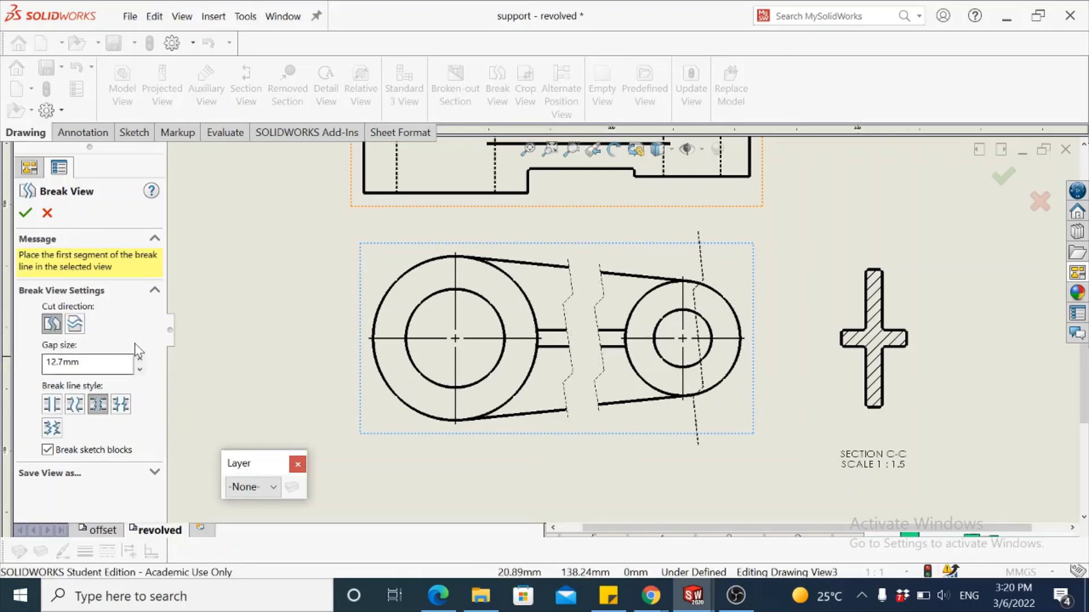
pyautogui.click(141, 360)
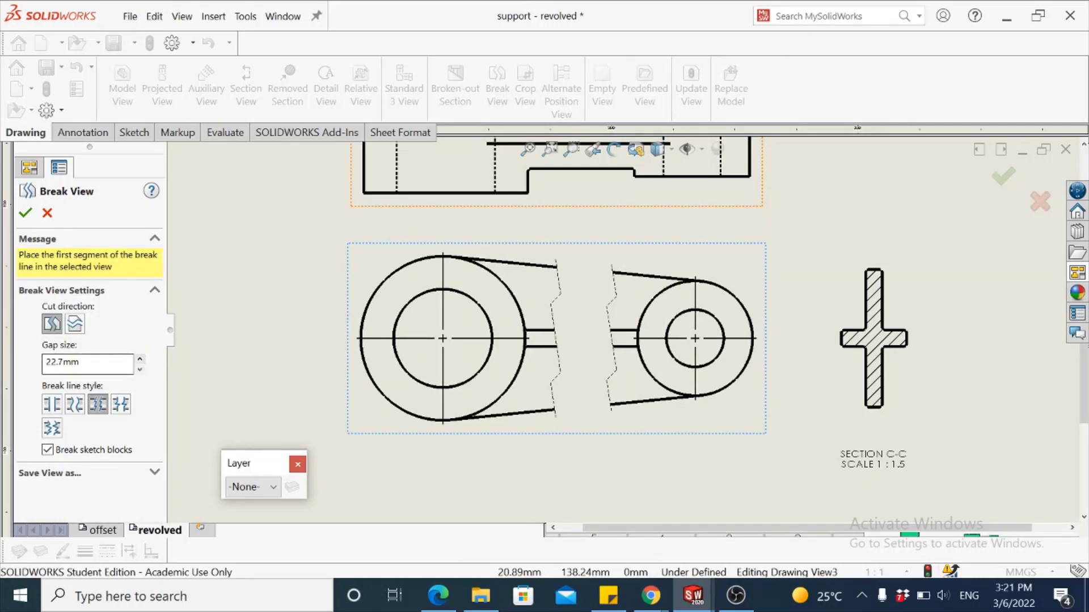
pyautogui.moveTo(102, 363); pyautogui.dragTo(12, 375)
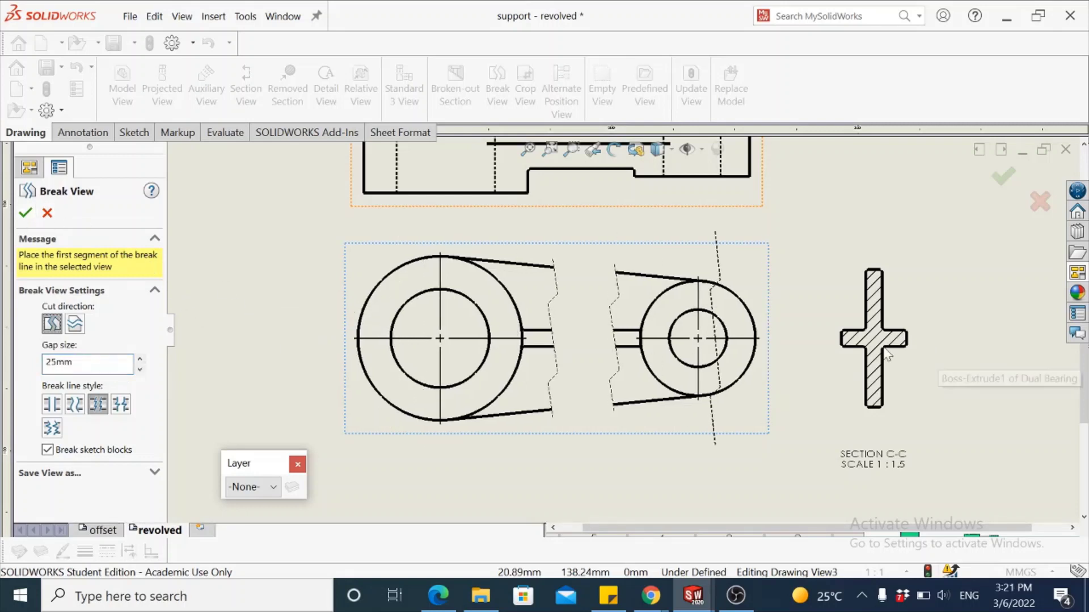
pyautogui.click(25, 214)
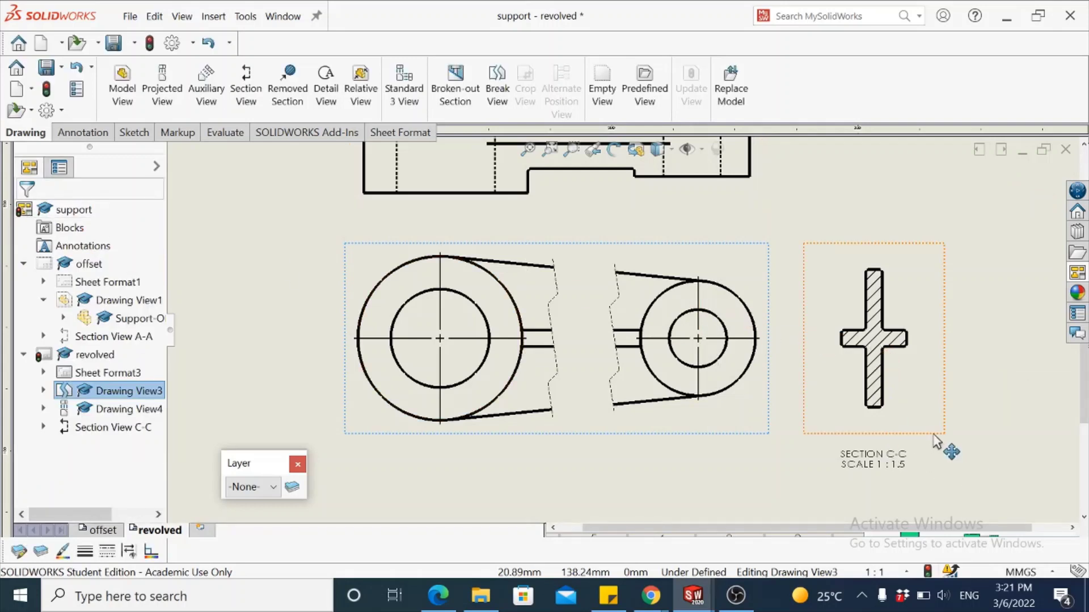
# Move Section C-C into the break gap, widen the gap to 30mm, and show the whole sheet
pyautogui.moveTo(934, 439); pyautogui.dragTo(640, 435)
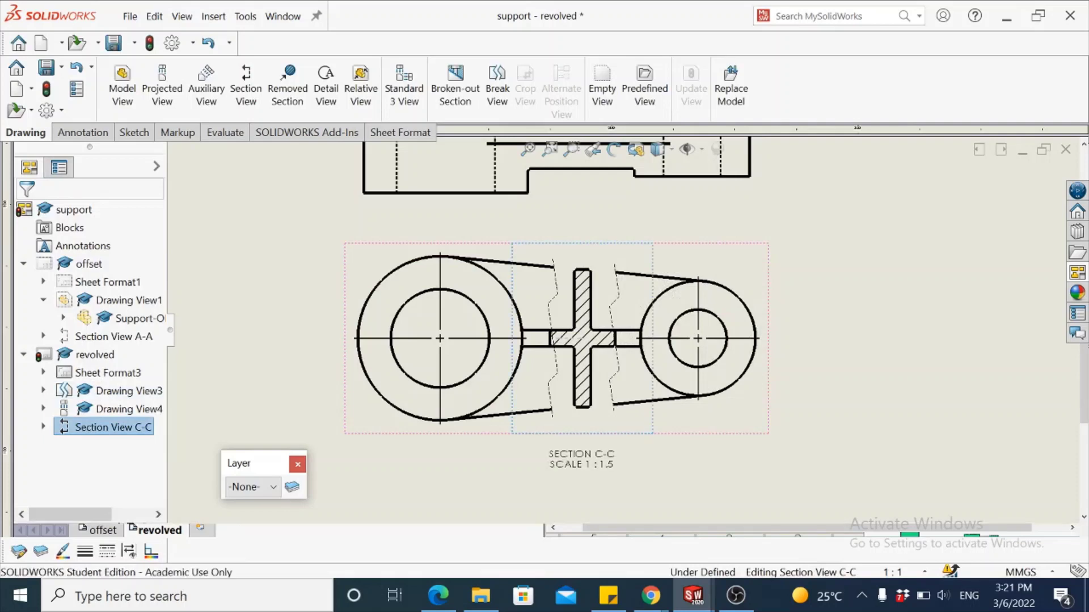
pyautogui.scroll(-4, 595, 340)
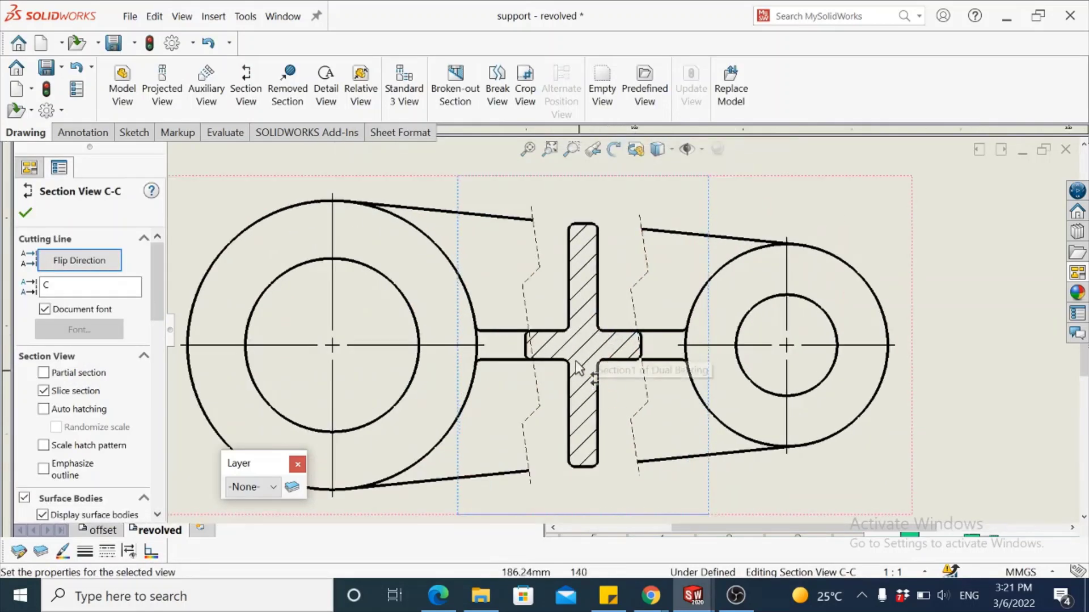
pyautogui.click(638, 284)
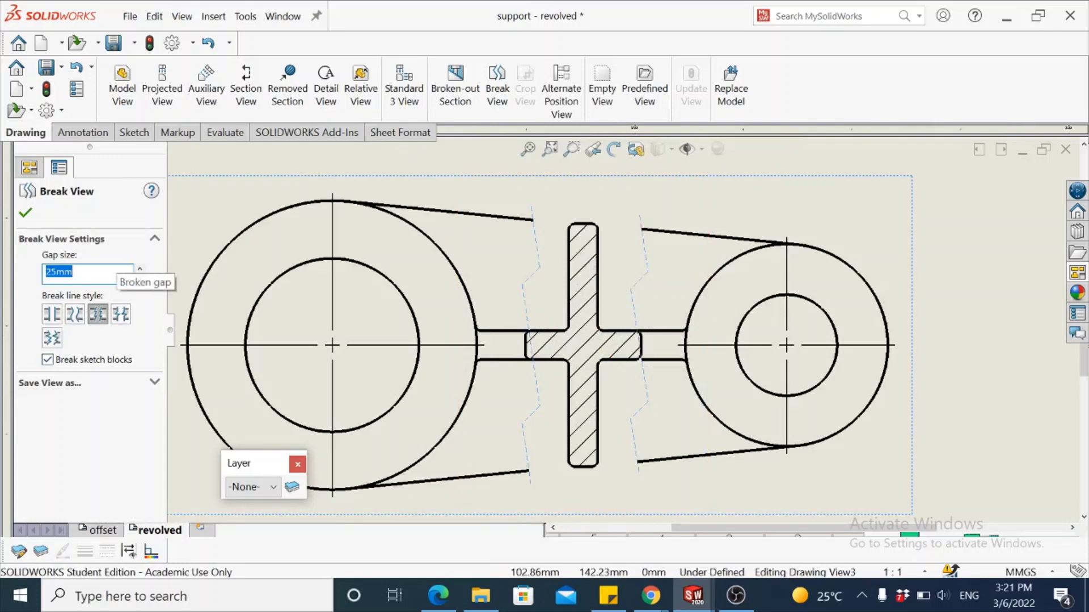
pyautogui.press('Return')
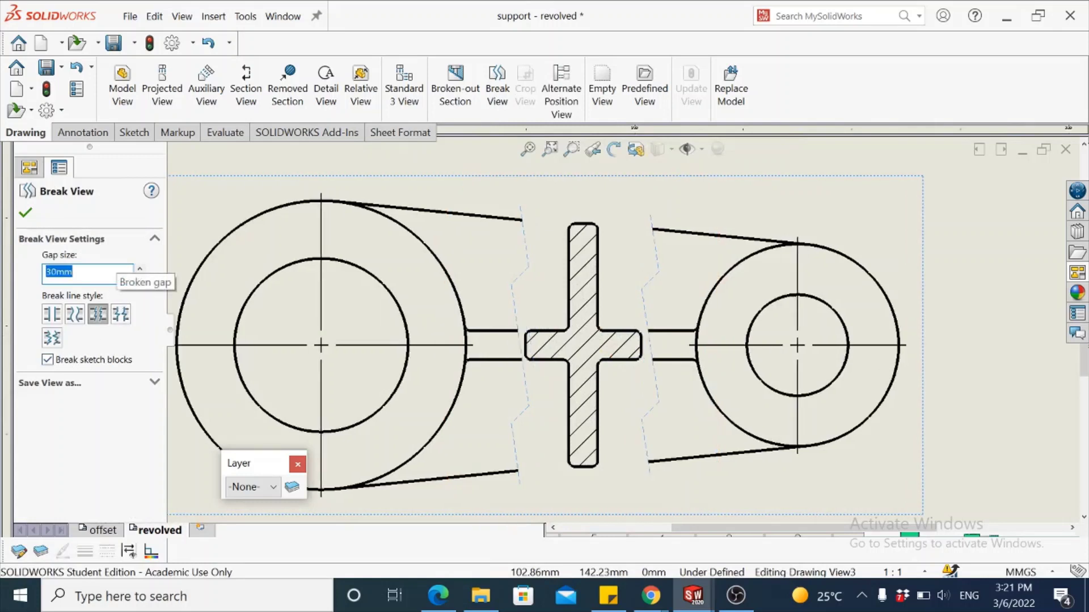
pyautogui.click(26, 213)
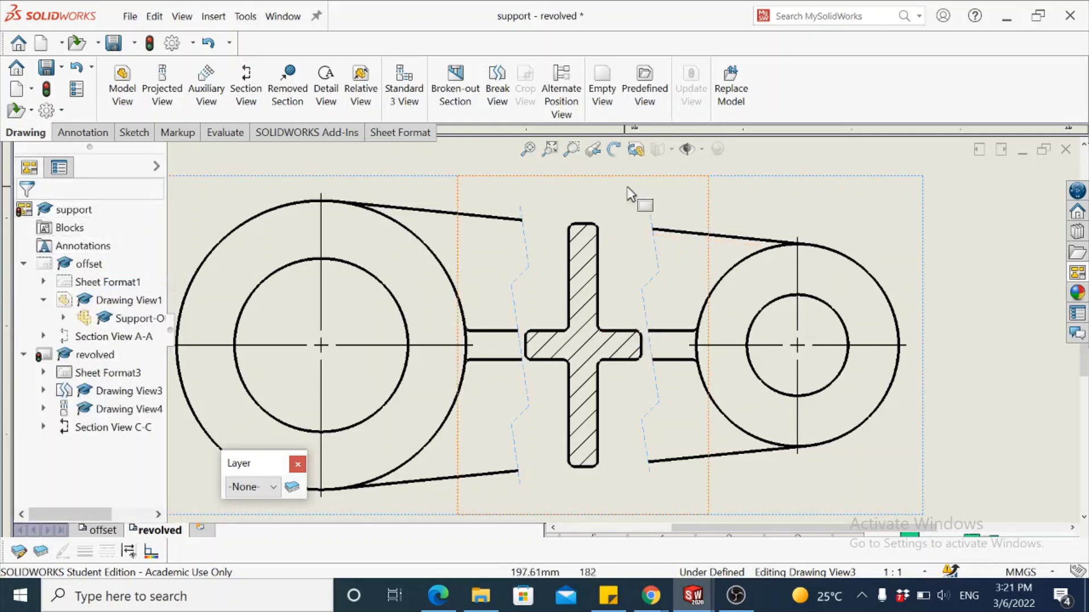
pyautogui.click(719, 213)
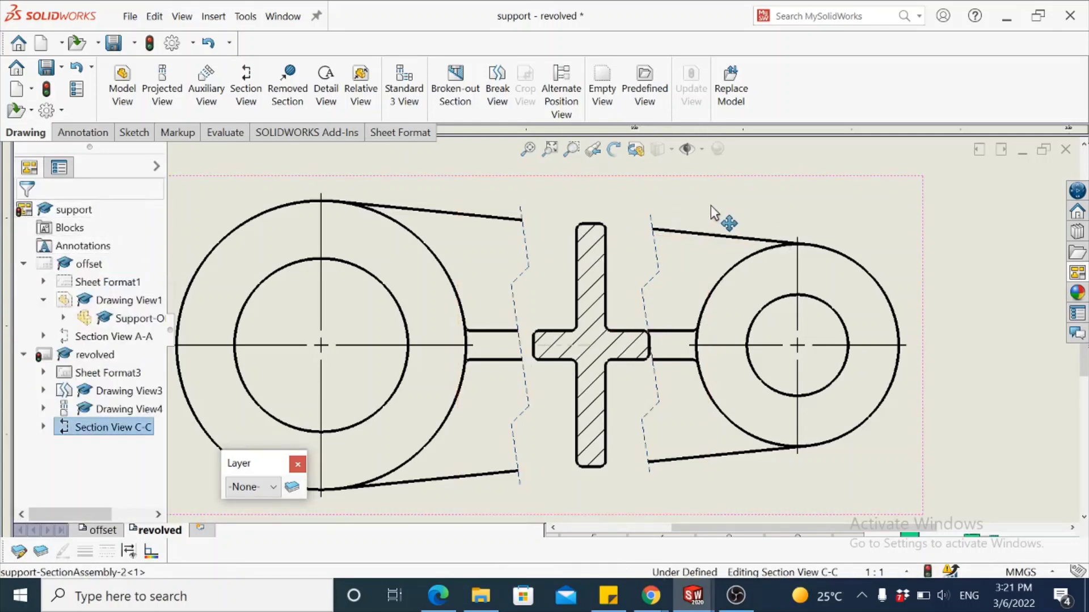
pyautogui.click(922, 303)
pyautogui.click(528, 149)
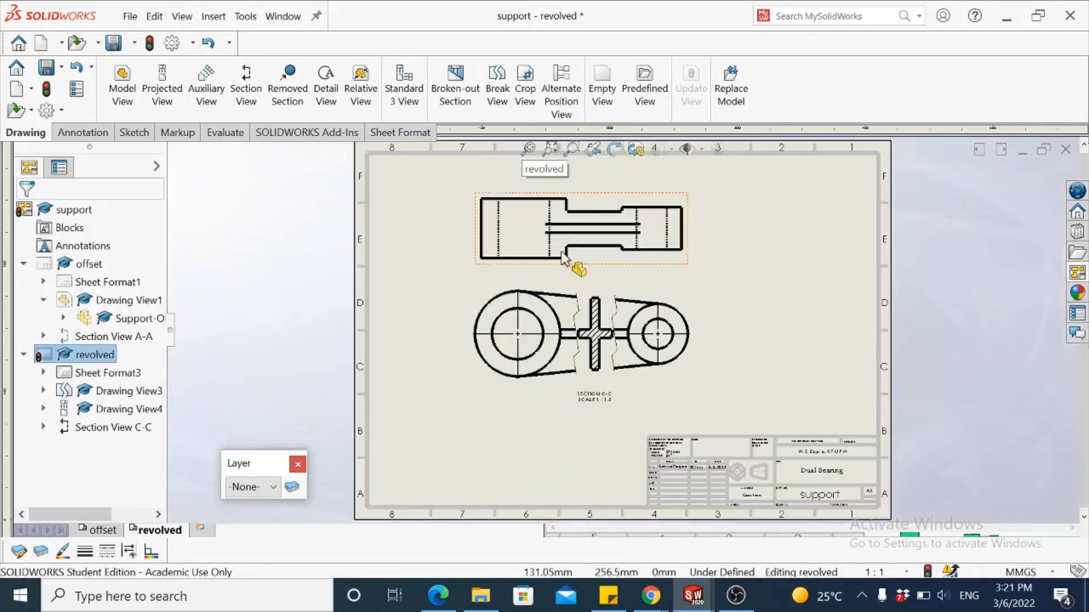